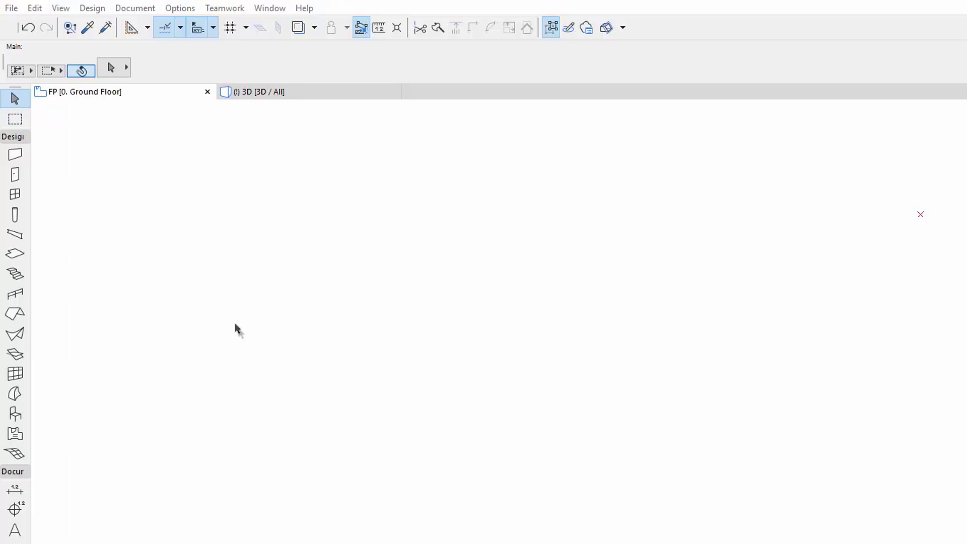
- Draw a rectangle of 315 mm basic-structure walls by two opposite corners using the Rectangle method
{"action": "left_click", "coordinate": [15, 155]}
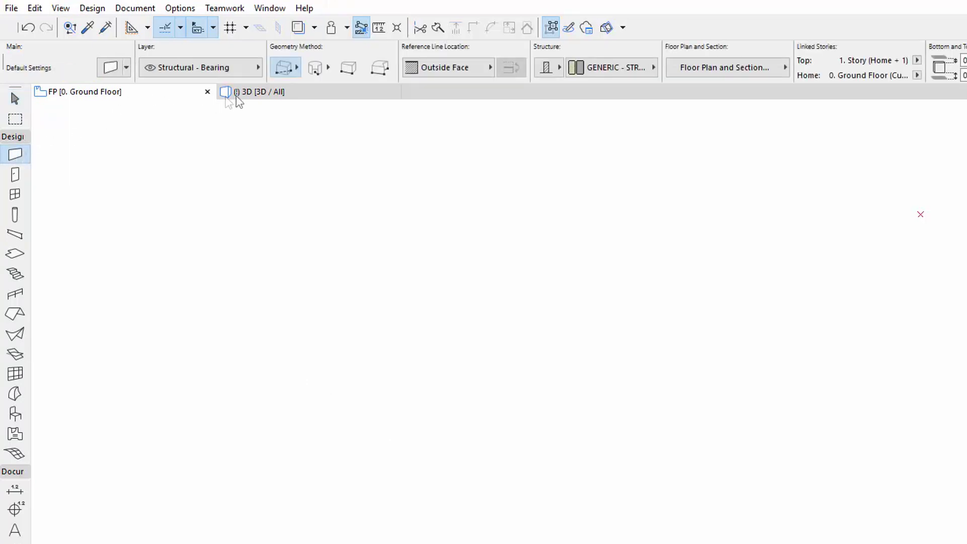
{"action": "left_click", "coordinate": [296, 71]}
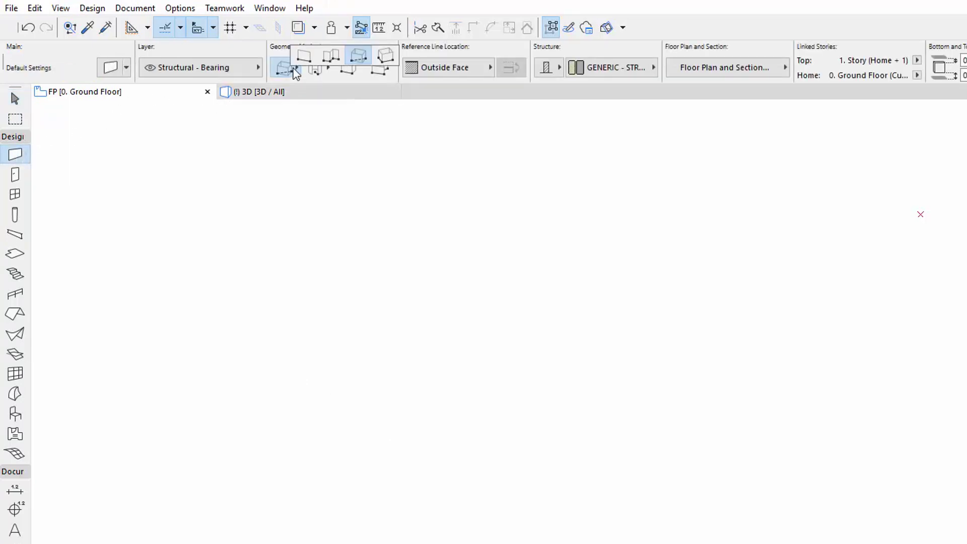
{"action": "left_click", "coordinate": [556, 68]}
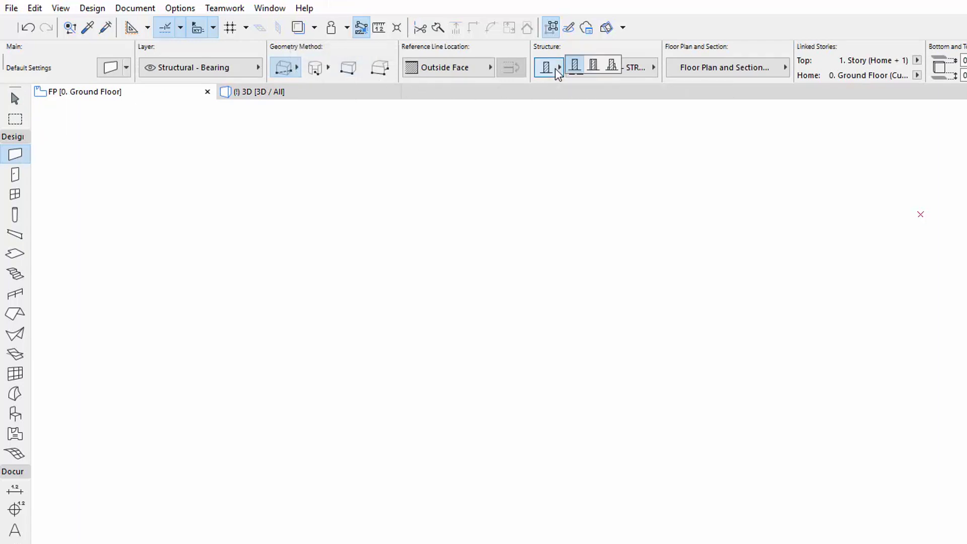
{"action": "left_click", "coordinate": [555, 68]}
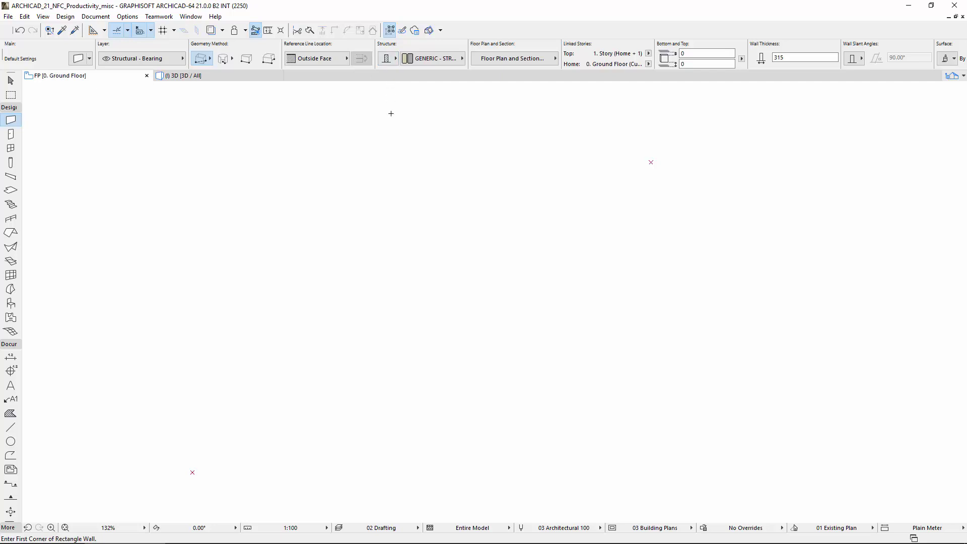
{"action": "left_click", "coordinate": [192, 472]}
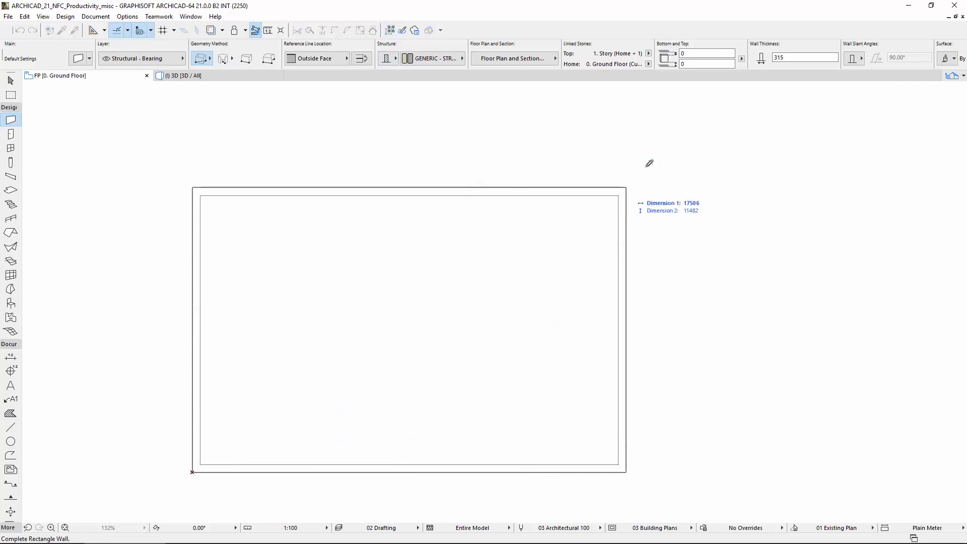
{"action": "left_click", "coordinate": [650, 162]}
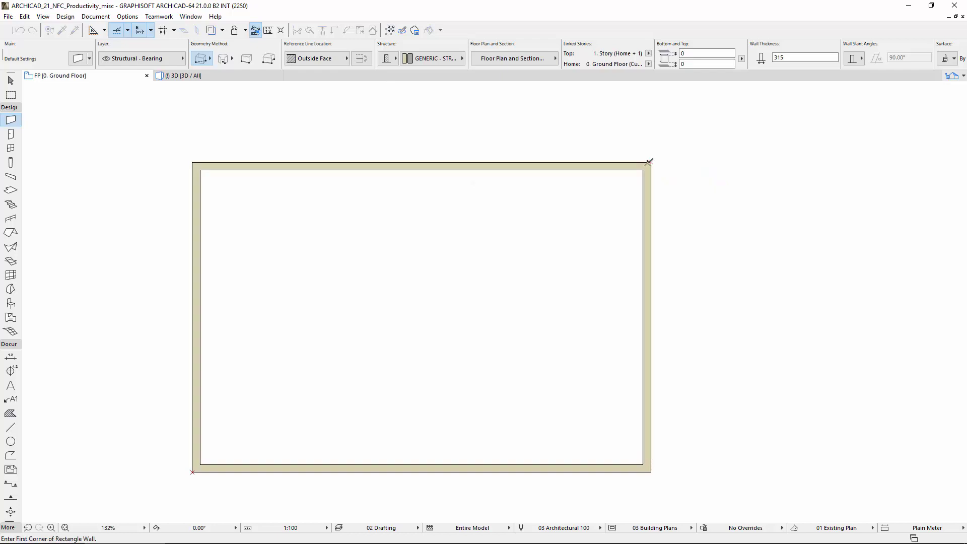
- Confirm the Label Tool defaults as a framed Text label in Arial 3.00 mm, pen 46
{"action": "left_click", "coordinate": [11, 399]}
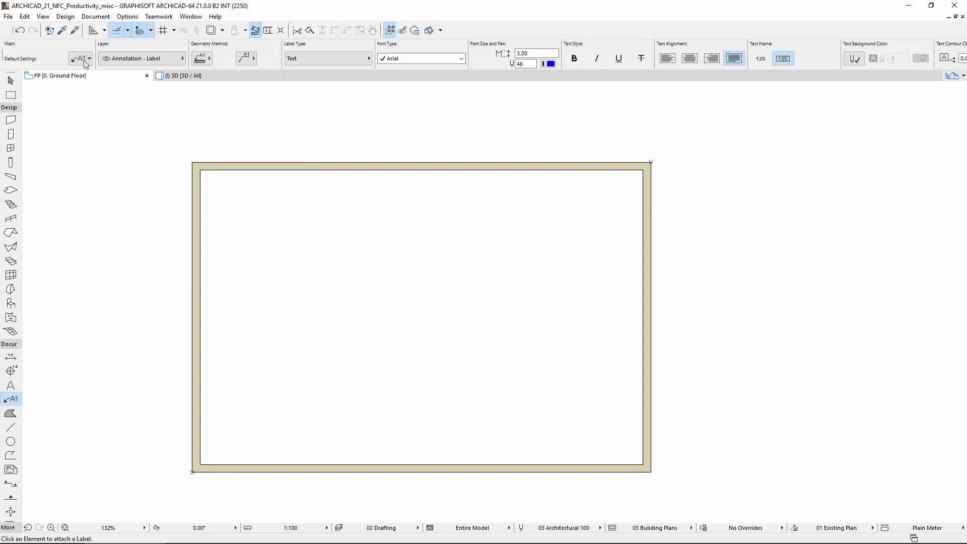
{"action": "key", "text": "ctrl+t"}
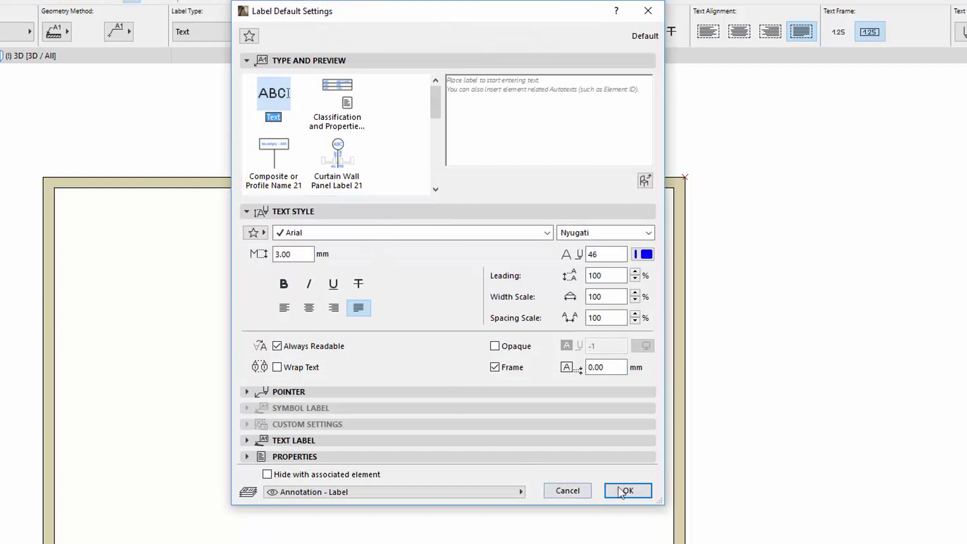
{"action": "left_click", "coordinate": [637, 492]}
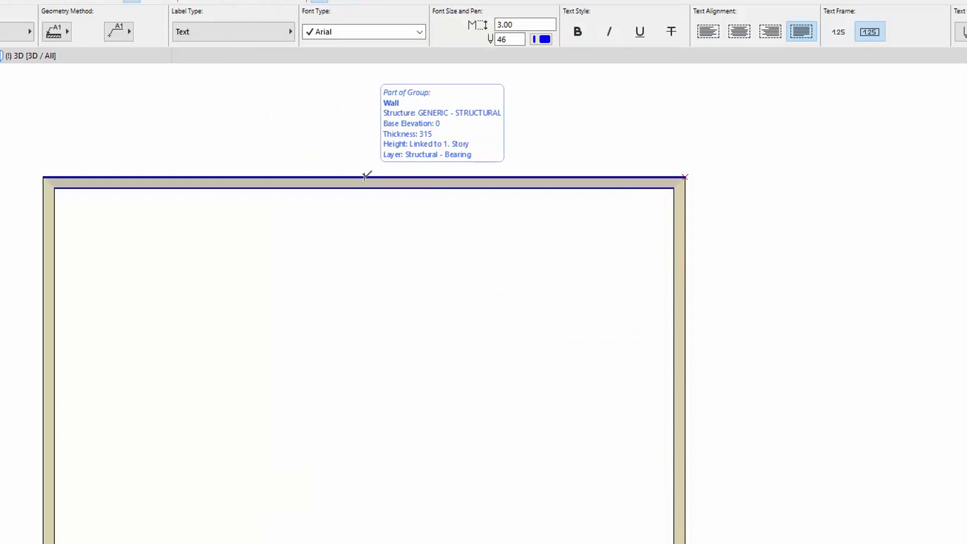
- Attach a label to the top wall and browse the System, Layout and Properties Autotext groups
{"action": "left_click", "coordinate": [367, 177]}
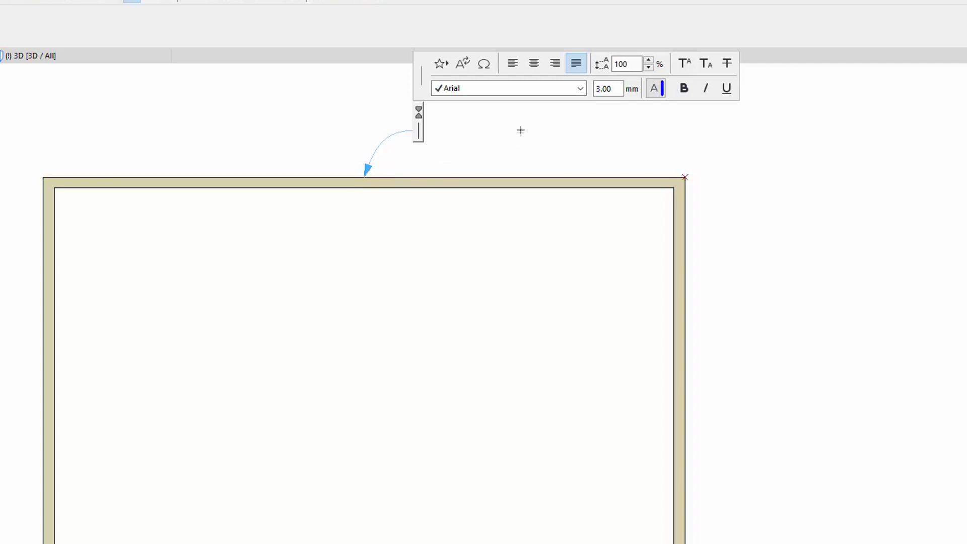
{"action": "left_click", "coordinate": [466, 65]}
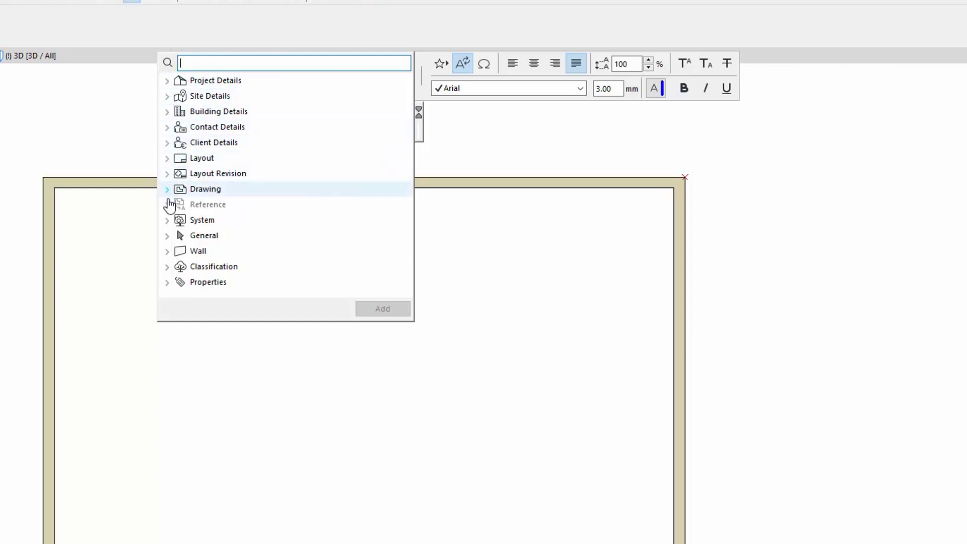
{"action": "left_click", "coordinate": [167, 221]}
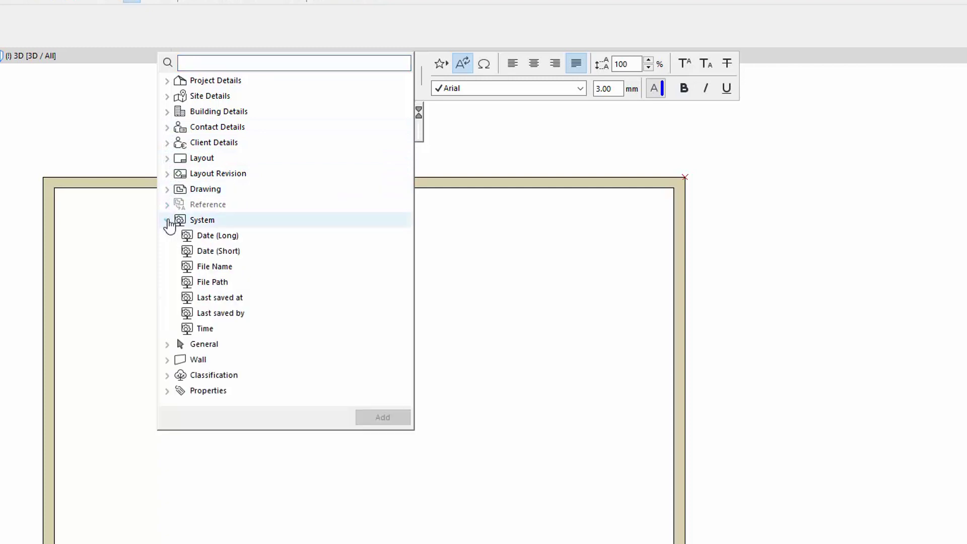
{"action": "left_click", "coordinate": [167, 221]}
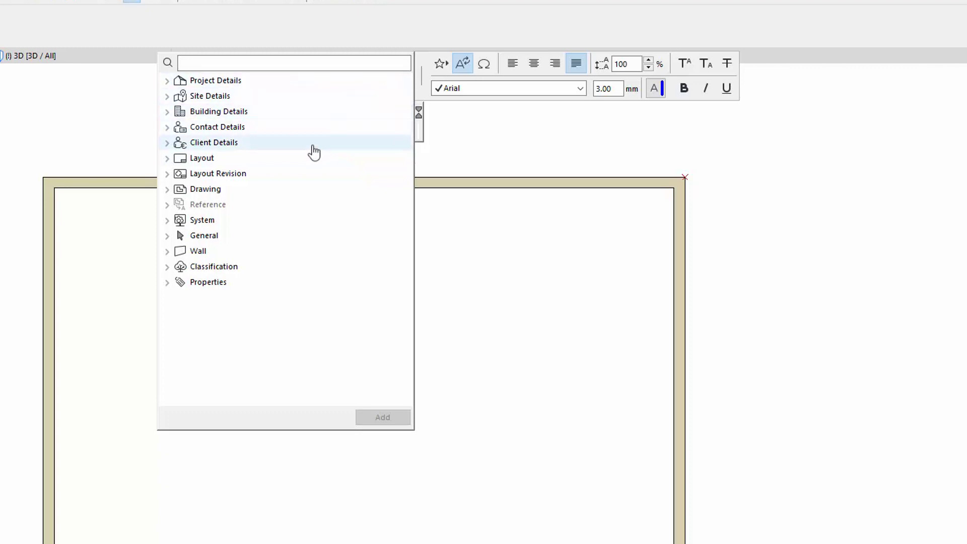
{"action": "left_click", "coordinate": [168, 159]}
{"action": "left_click", "coordinate": [168, 159]}
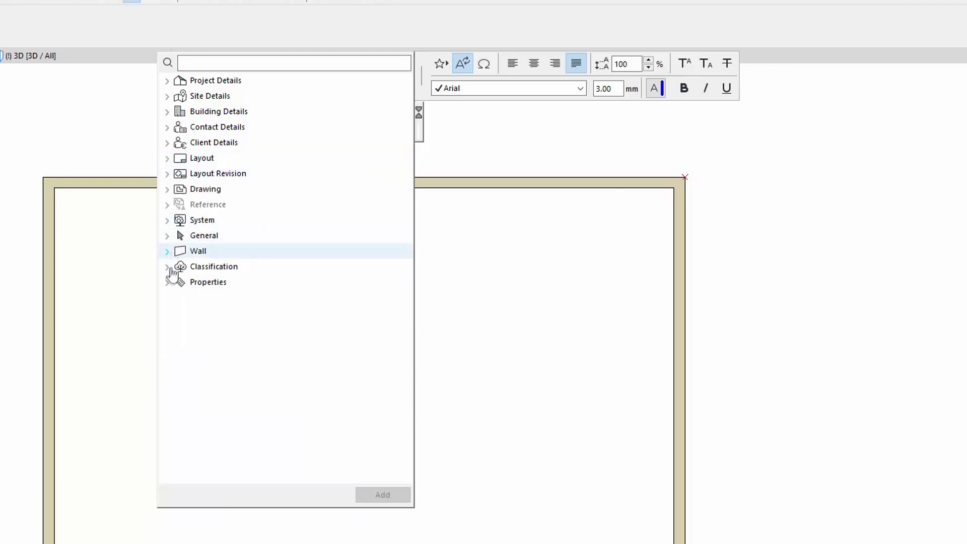
{"action": "left_click", "coordinate": [170, 285]}
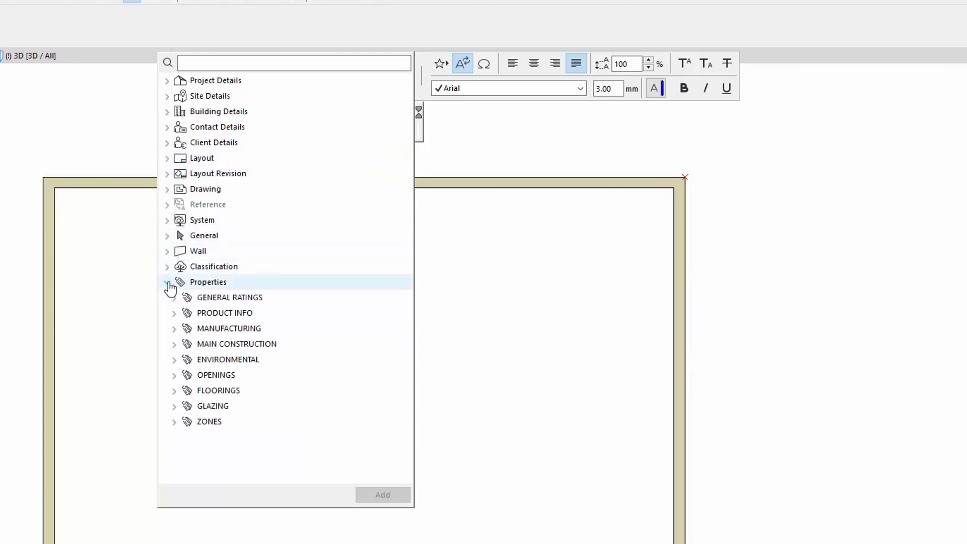
{"action": "left_click", "coordinate": [168, 285]}
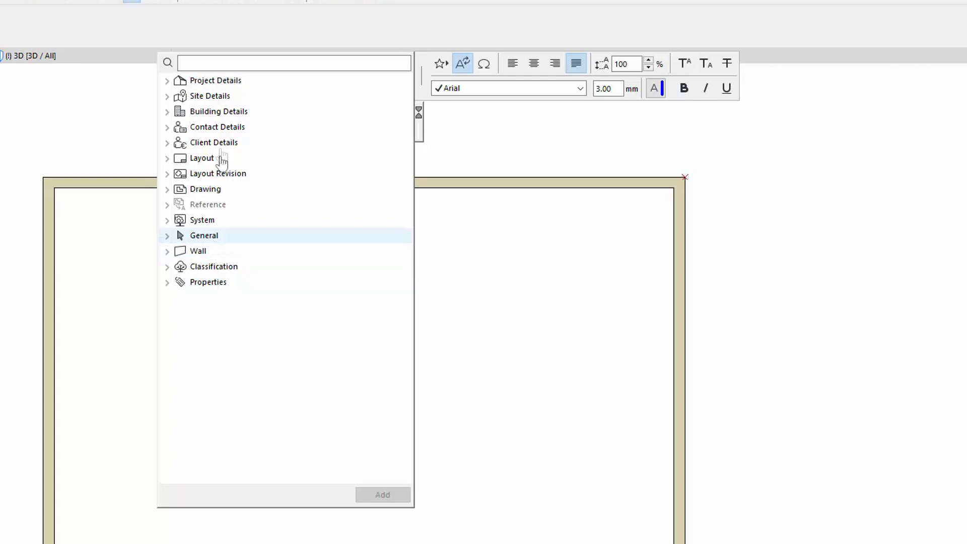
- Search 'length' and add the Wall 'Length of Reference Line' Autotext (18.500) to the label
{"action": "left_click", "coordinate": [212, 65]}
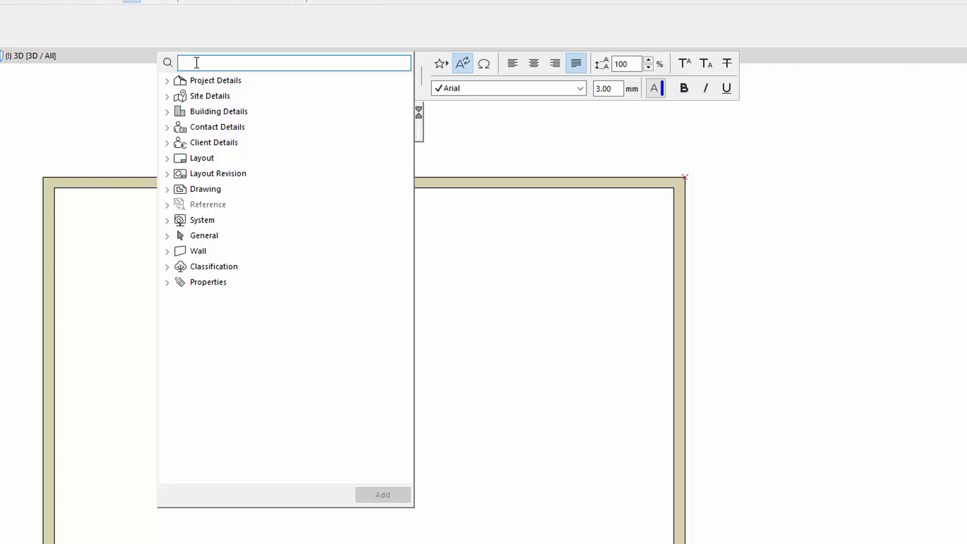
{"action": "type", "text": "le"}
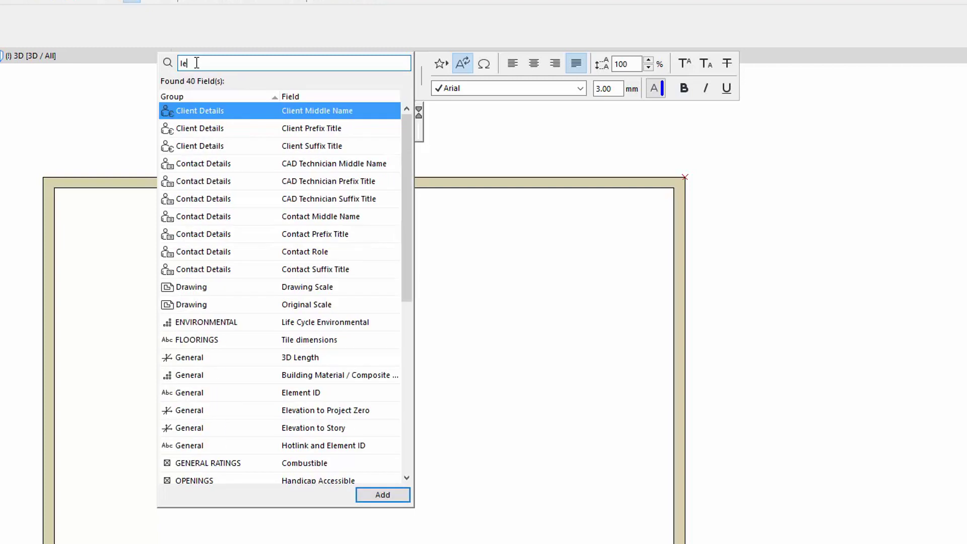
{"action": "type", "text": "ngth"}
{"action": "left_click", "coordinate": [381, 181]}
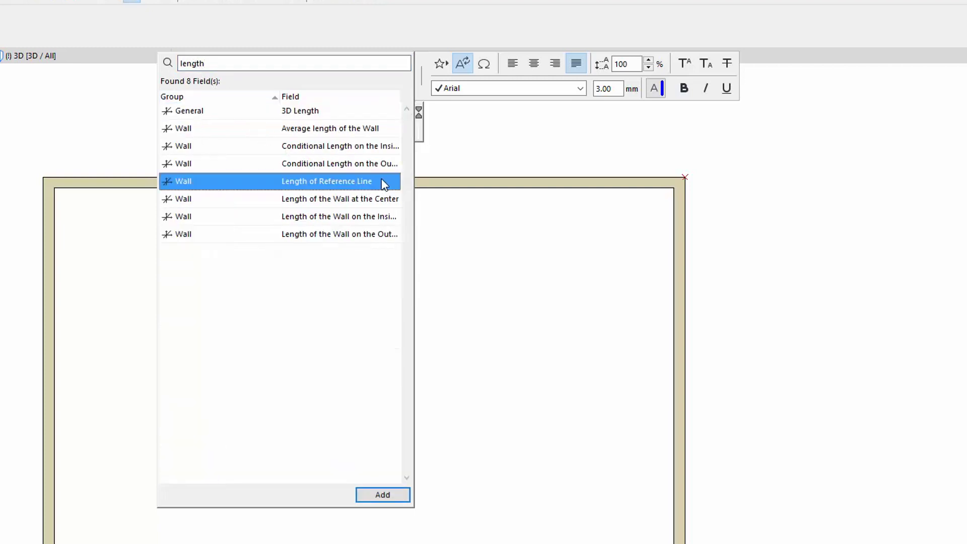
{"action": "left_click", "coordinate": [383, 495]}
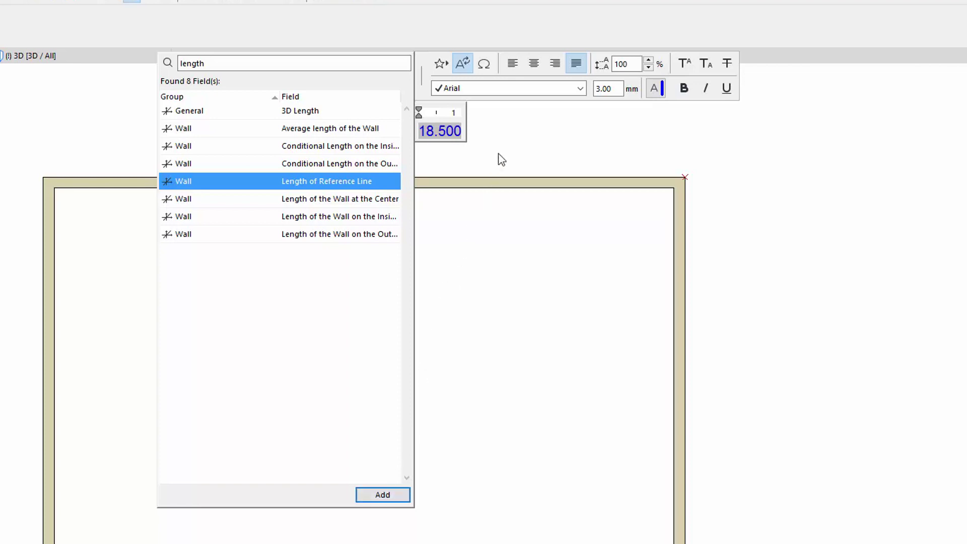
{"action": "key", "text": "Escape"}
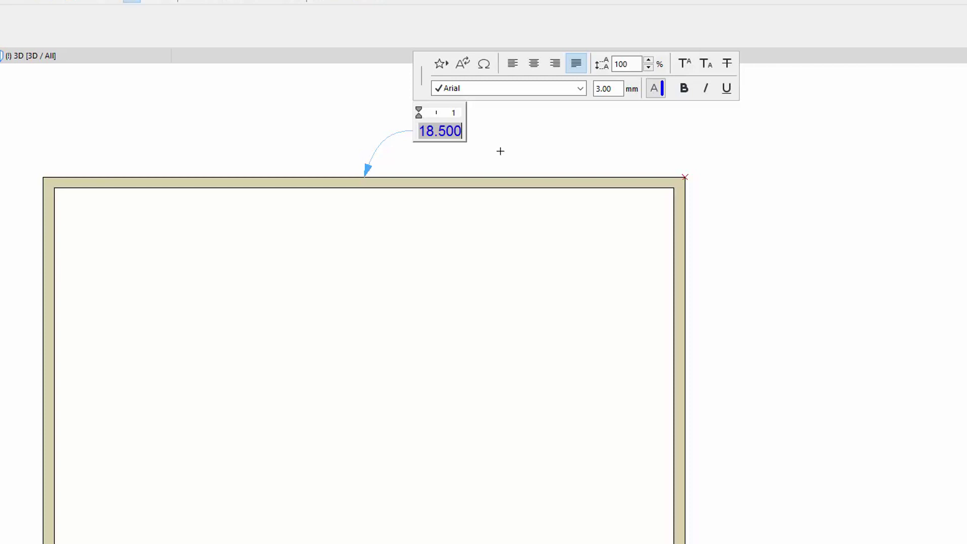
- Pick up the 18.500 label's settings and label the right, bottom and left walls with their lengths
{"action": "left_click", "coordinate": [501, 152]}
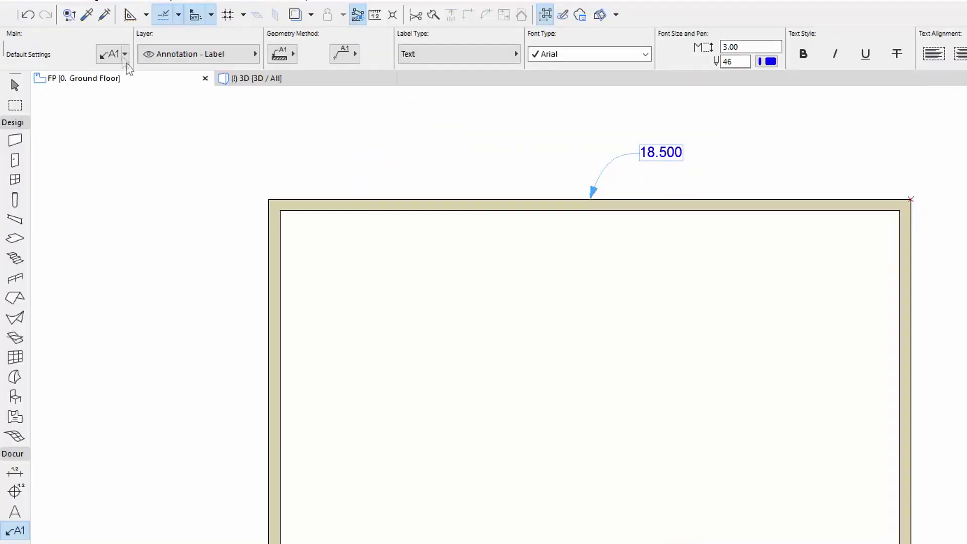
{"action": "left_click", "coordinate": [88, 16]}
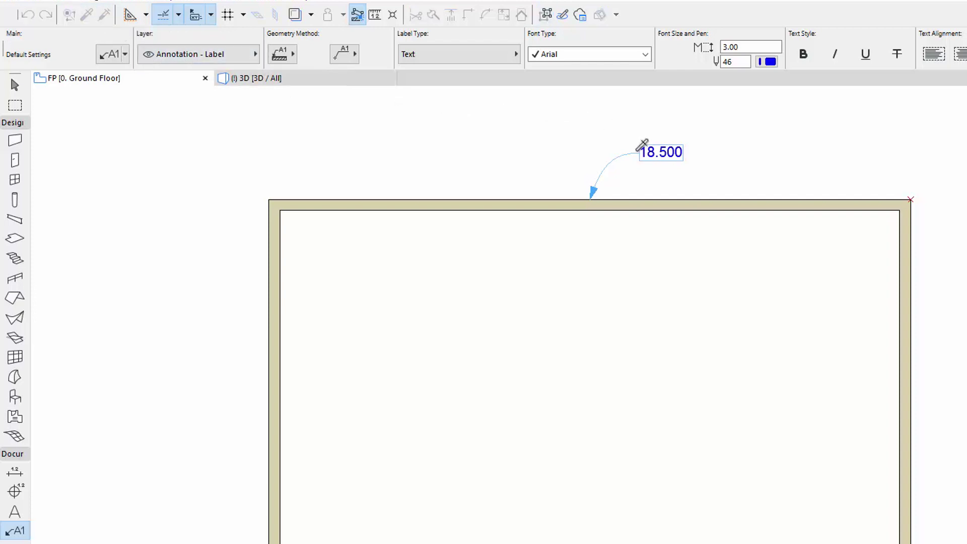
{"action": "left_click", "coordinate": [638, 150]}
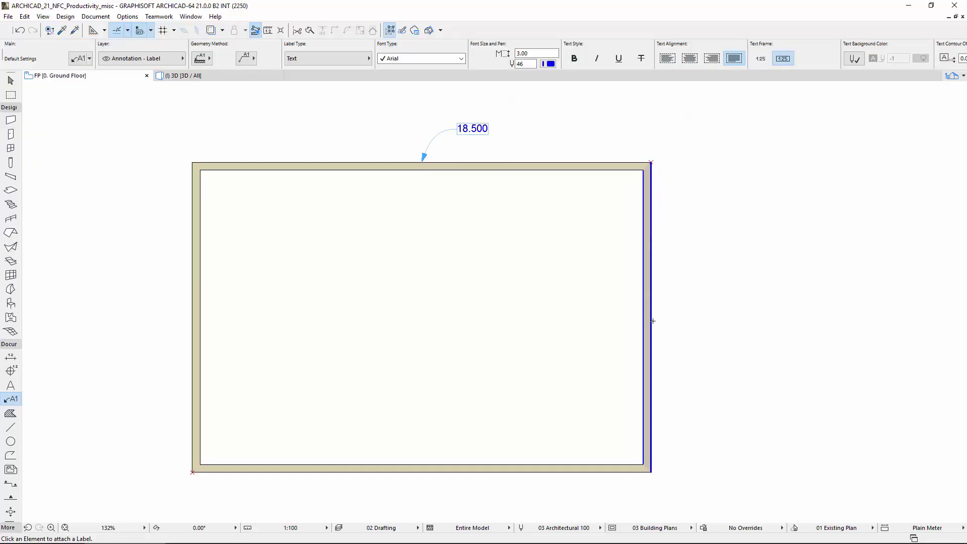
{"action": "left_click", "coordinate": [653, 321]}
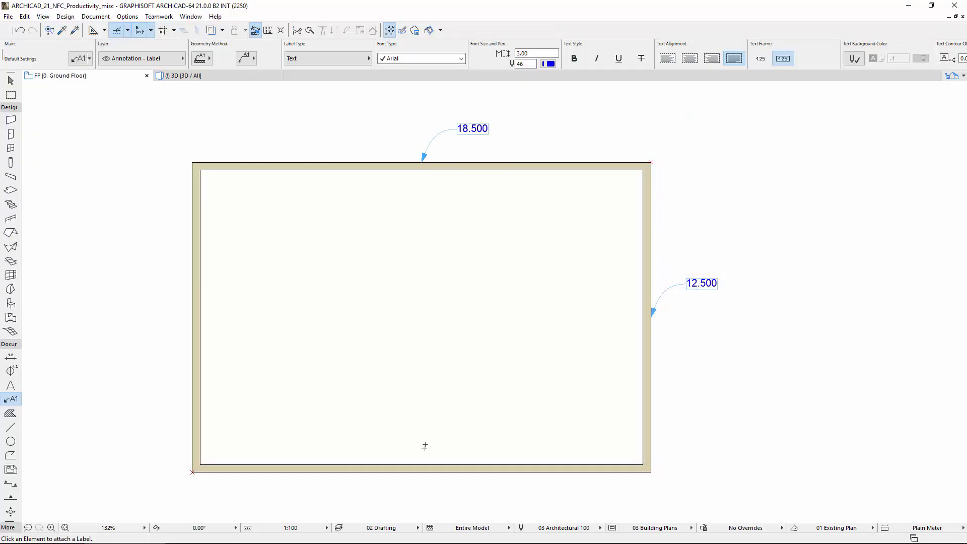
{"action": "left_click", "coordinate": [424, 462]}
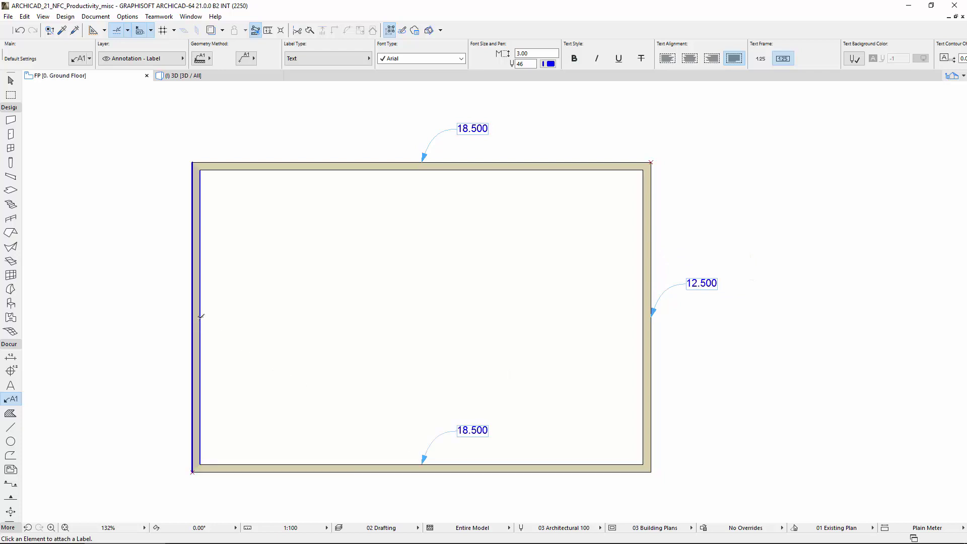
{"action": "left_click", "coordinate": [202, 313]}
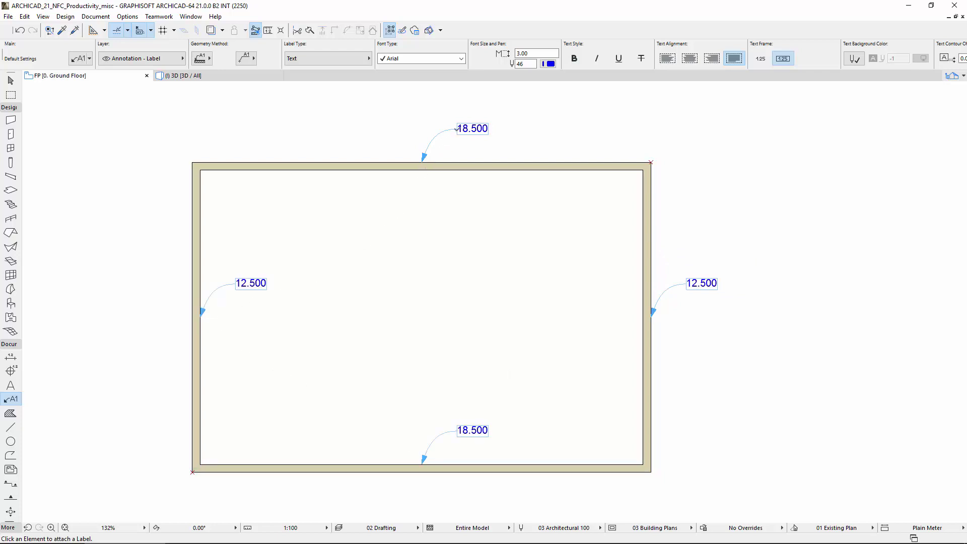
{"action": "key", "text": "shift"}
- Edit the top wall label to read 'L:' tab '18.500 m' with two empty lines above
{"action": "left_click", "coordinate": [458, 131], "text": "shift"}
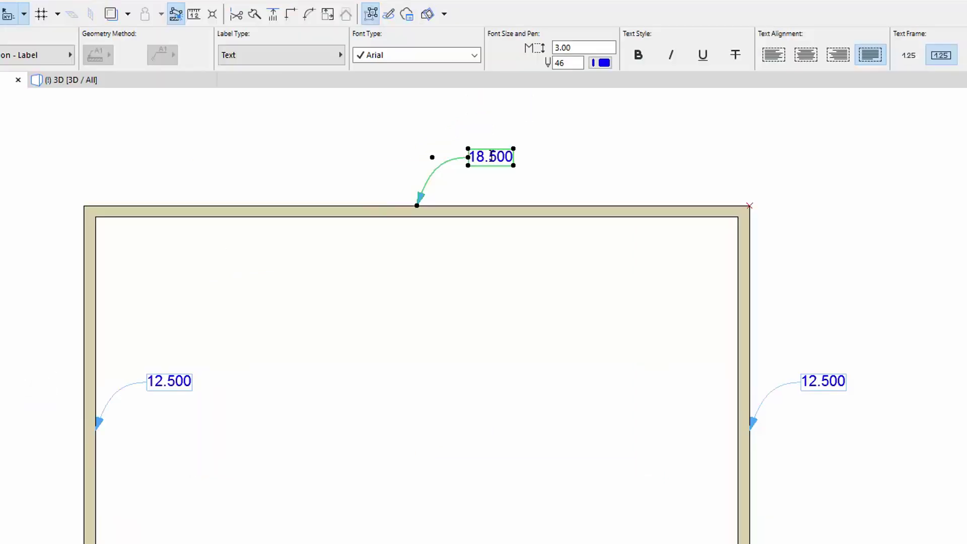
{"action": "double_click", "coordinate": [491, 157]}
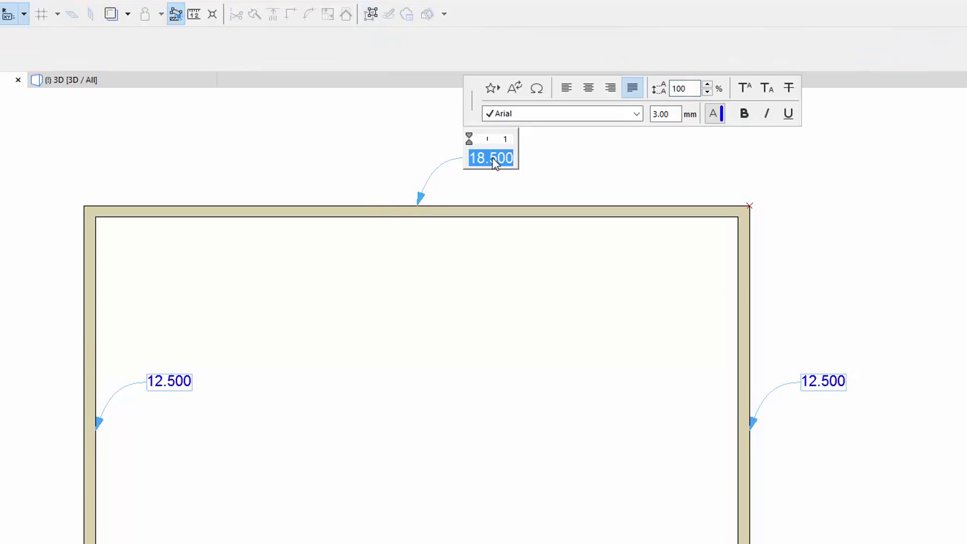
{"action": "left_click", "coordinate": [473, 157]}
{"action": "type", "text": "L"}
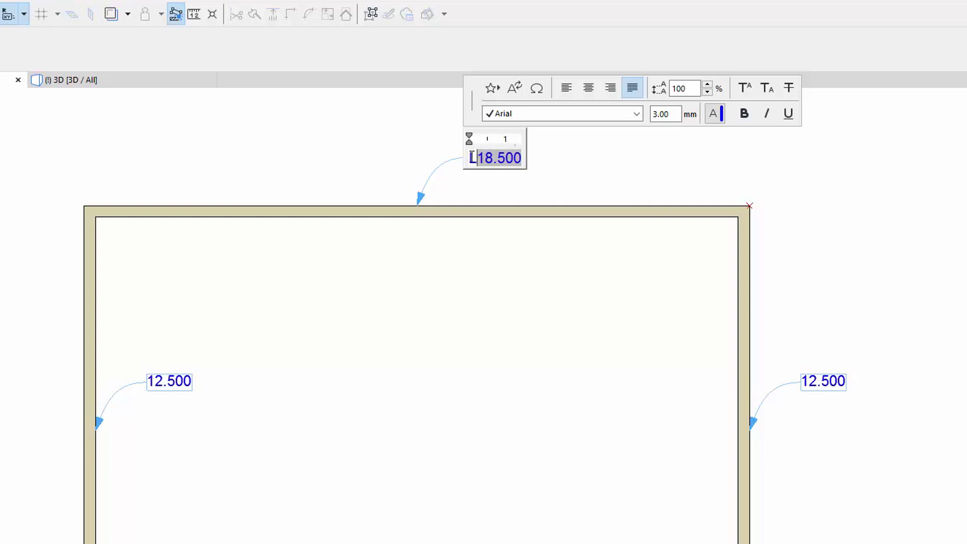
{"action": "type", "text": ":"}
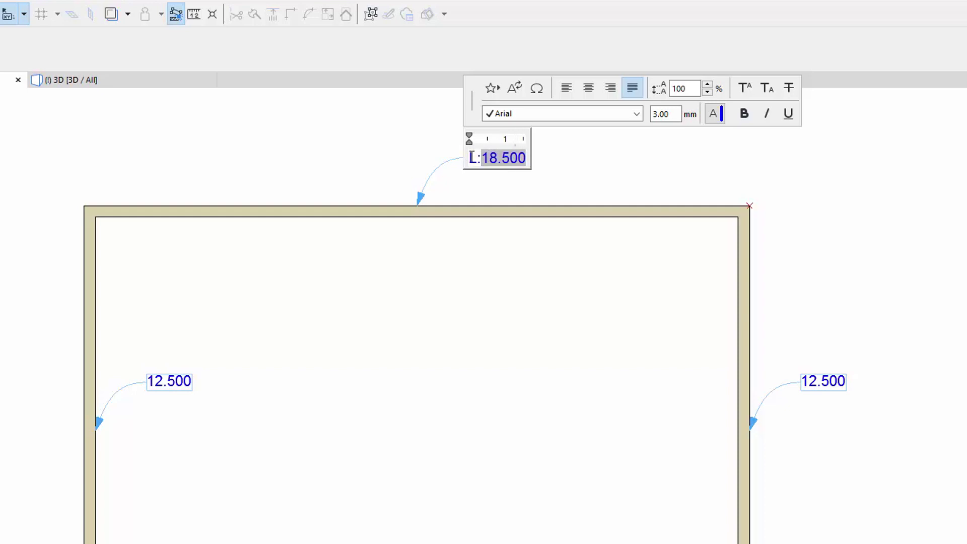
{"action": "key", "text": "Tab"}
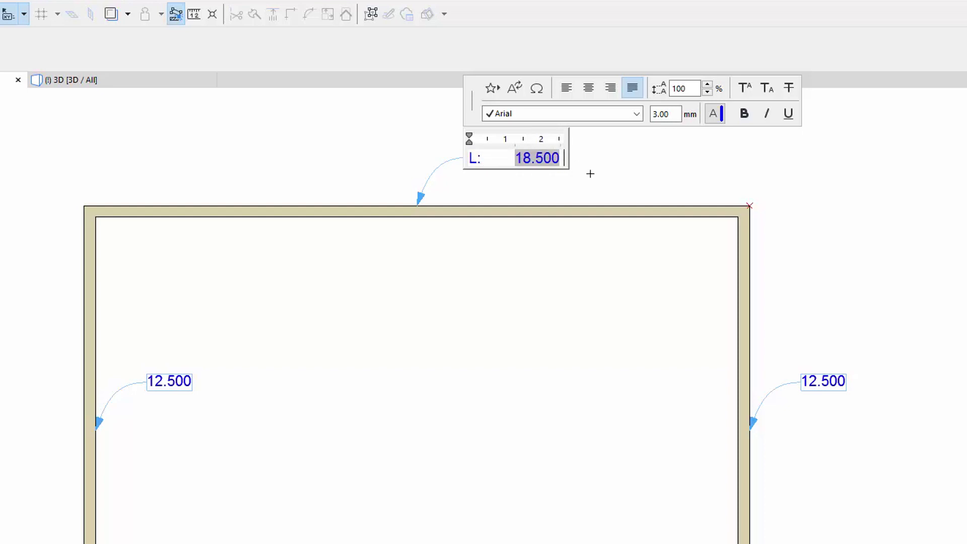
{"action": "type", "text": "m"}
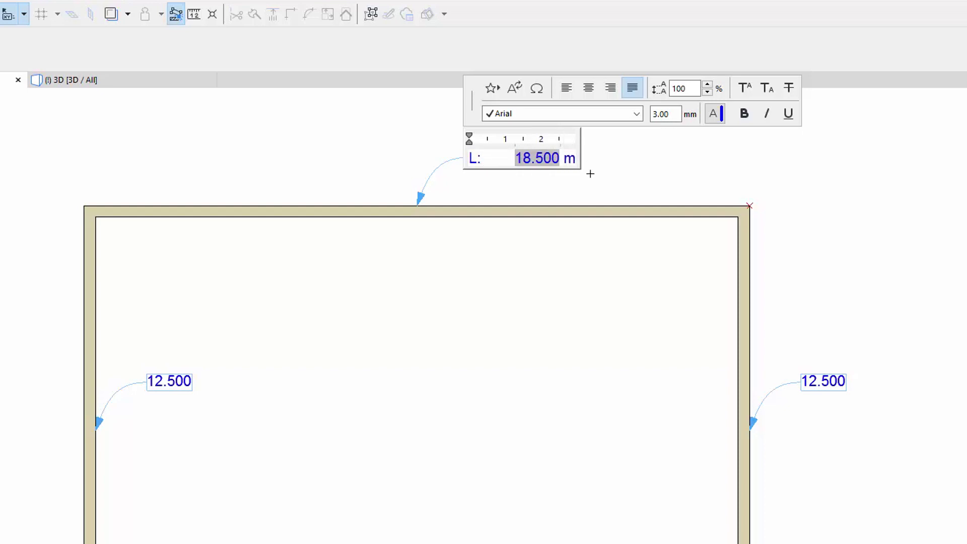
{"action": "left_click", "coordinate": [471, 158]}
{"action": "key", "text": "Return"}
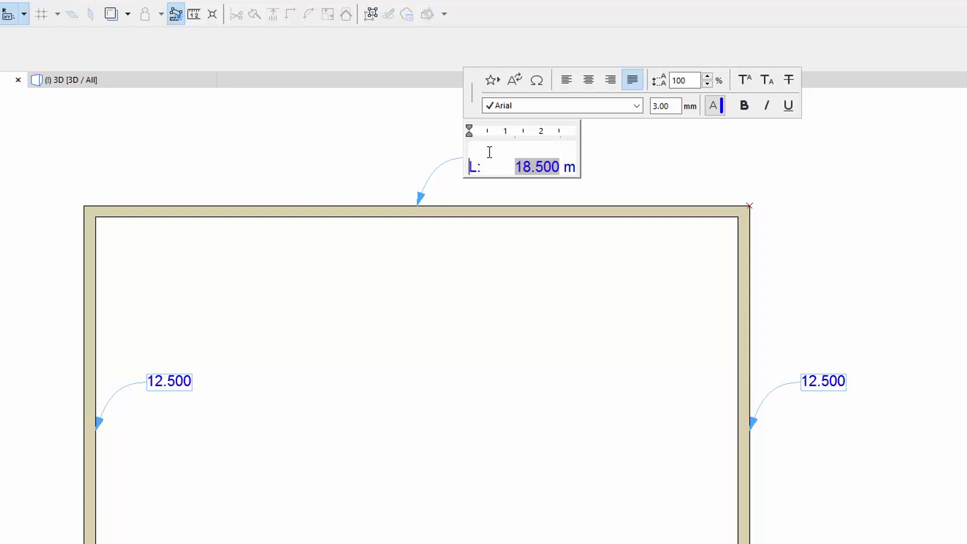
{"action": "key", "text": "Return"}
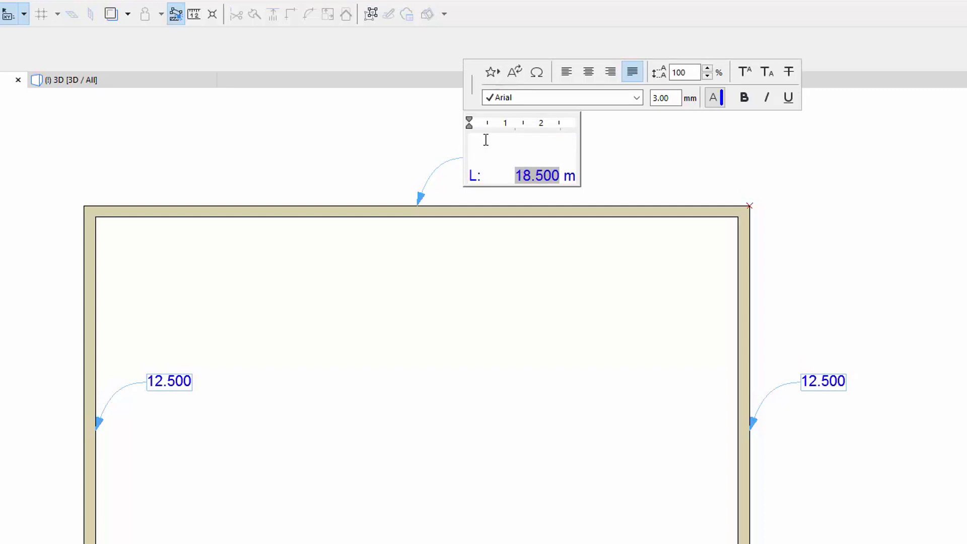
- Insert the wall's Element ID Autotext from the General group onto the top label line
{"action": "left_click", "coordinate": [516, 73]}
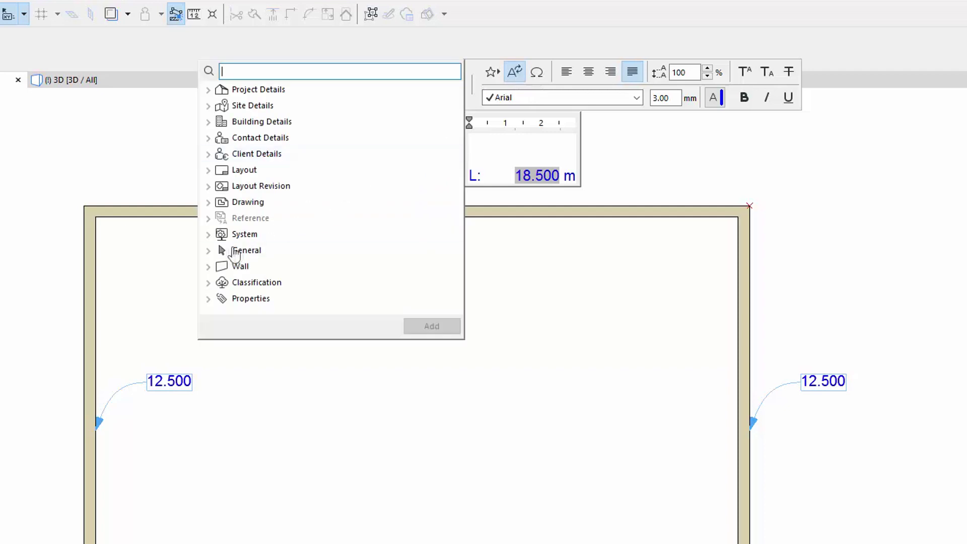
{"action": "left_click", "coordinate": [208, 250]}
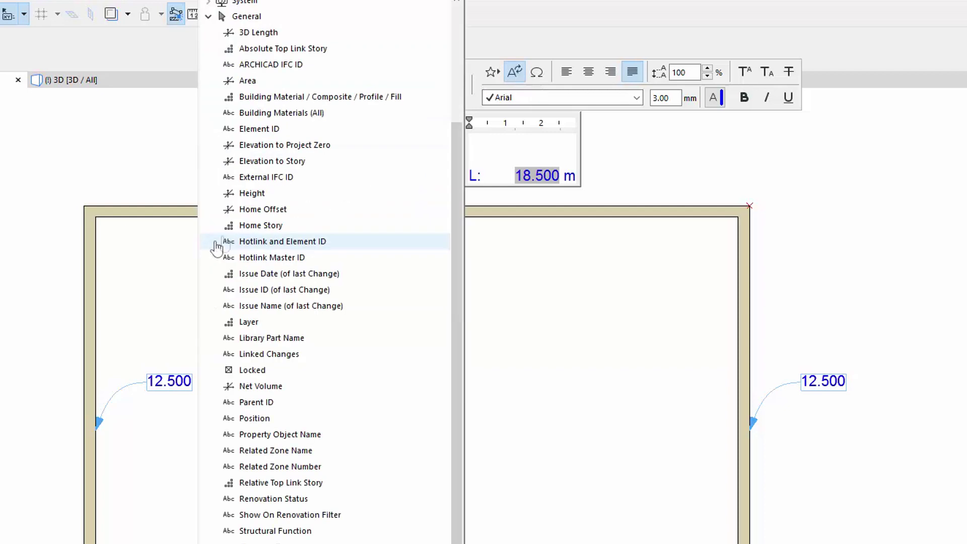
{"action": "double_click", "coordinate": [279, 130]}
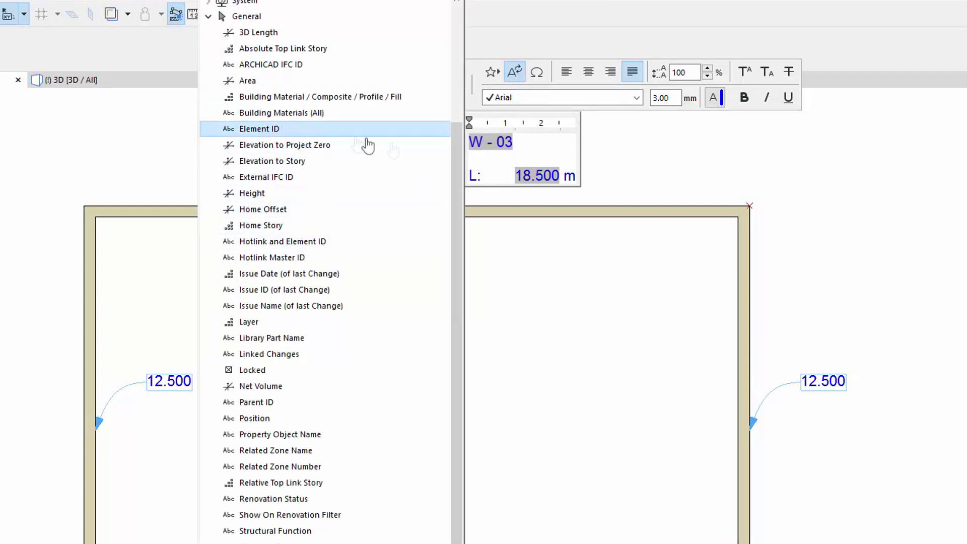
{"action": "left_click", "coordinate": [503, 157]}
{"action": "left_click", "coordinate": [503, 157]}
- Insert the Fire Resistance Rating Autotext from Properties > GENERAL RATINGS into the label
{"action": "left_click", "coordinate": [517, 76]}
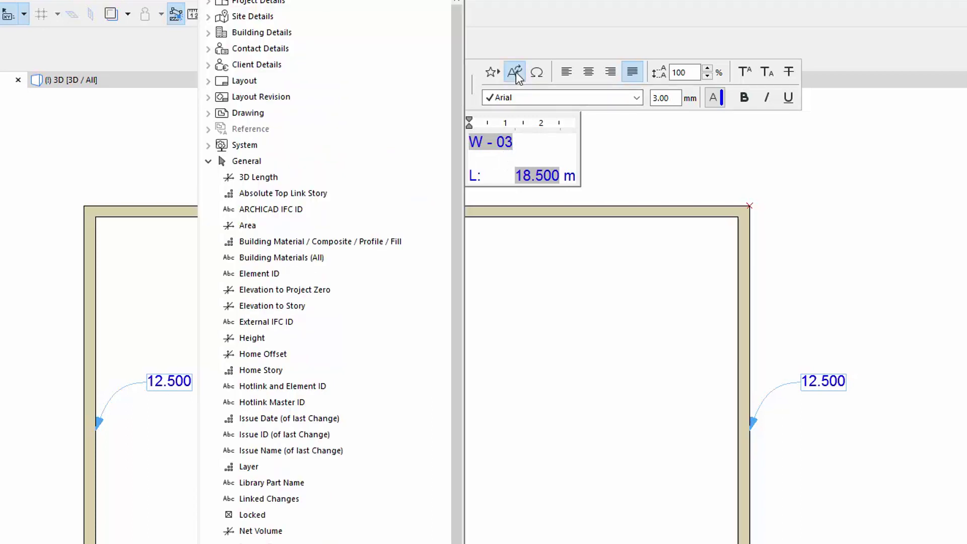
{"action": "left_click", "coordinate": [209, 162]}
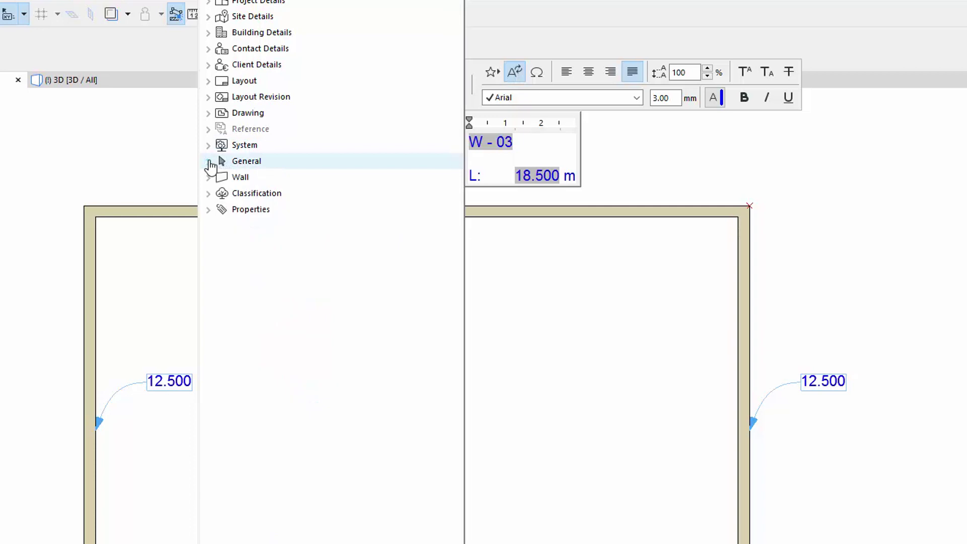
{"action": "left_click", "coordinate": [209, 210]}
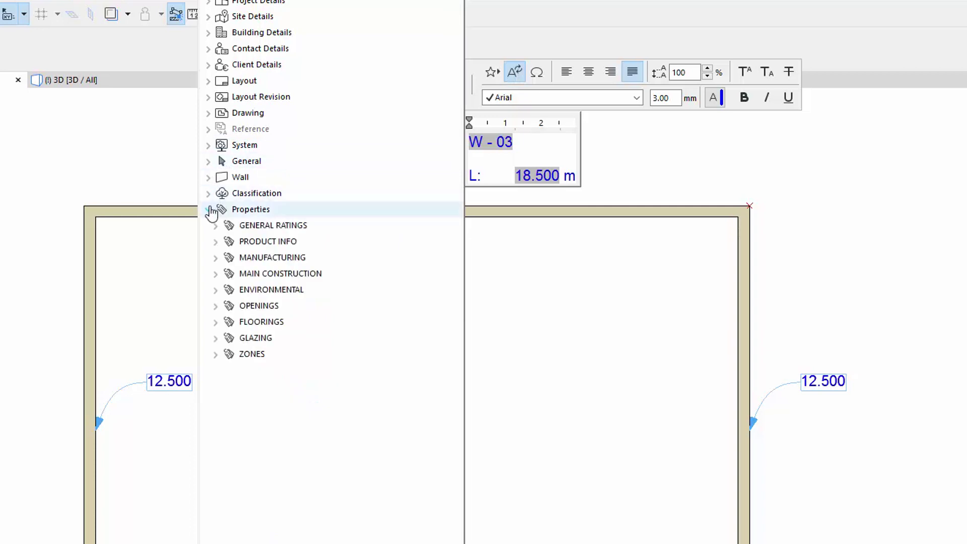
{"action": "left_click", "coordinate": [216, 227]}
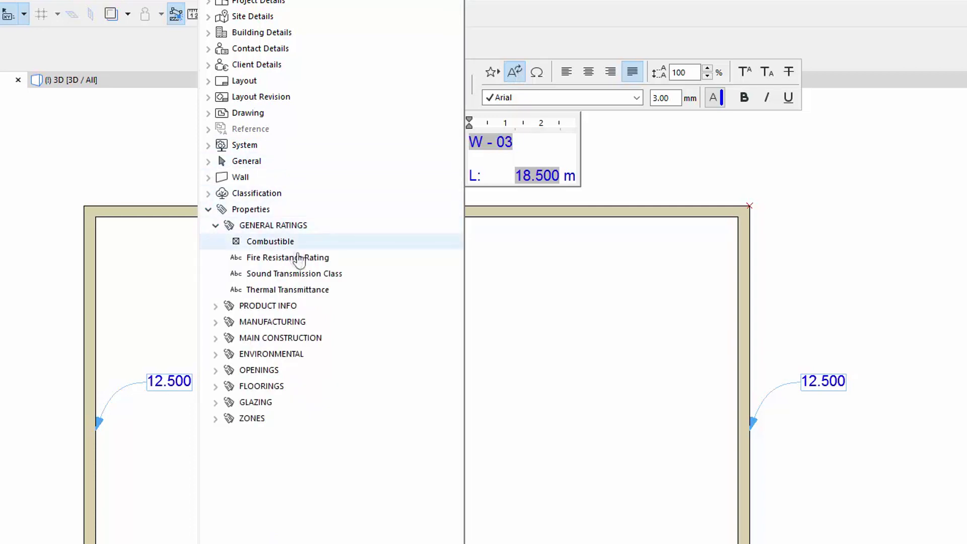
{"action": "left_click", "coordinate": [324, 260]}
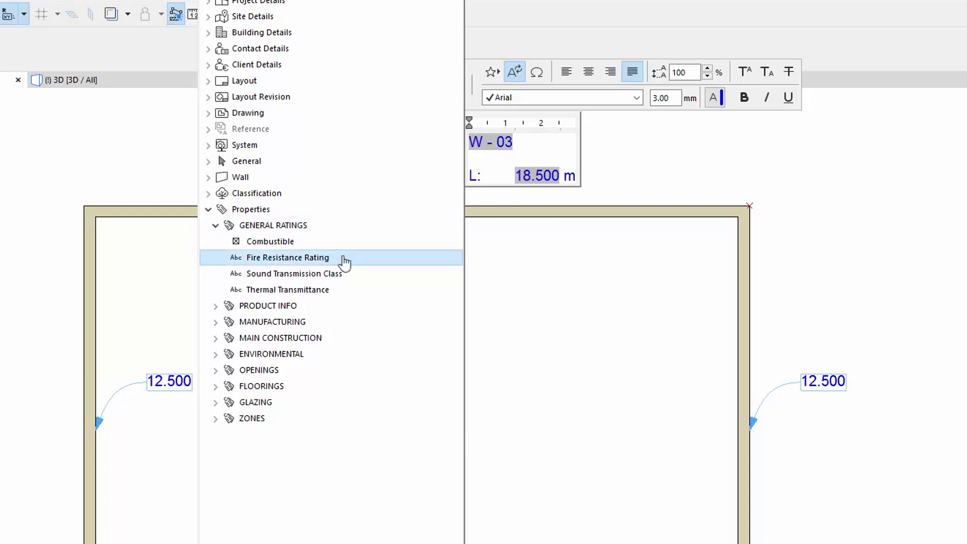
{"action": "double_click", "coordinate": [351, 261]}
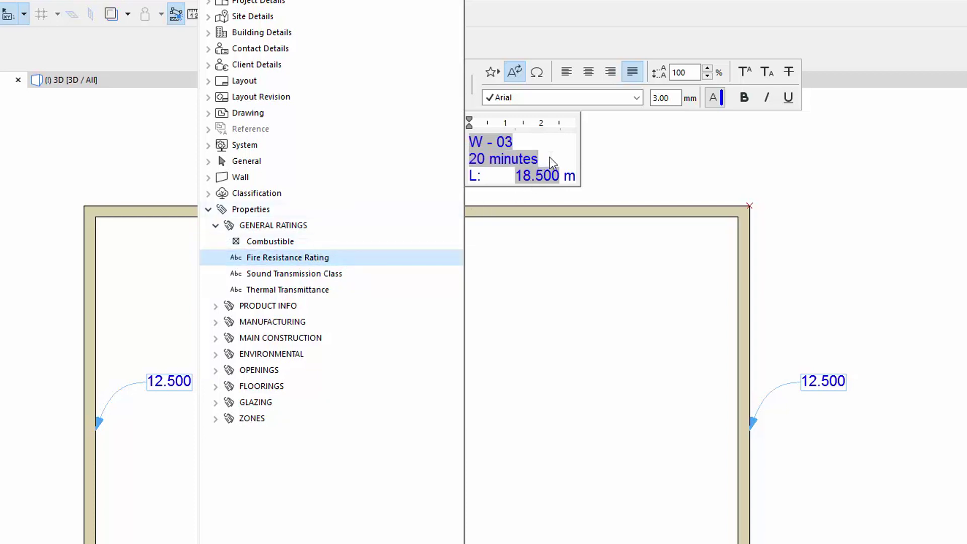
{"action": "left_click", "coordinate": [565, 162]}
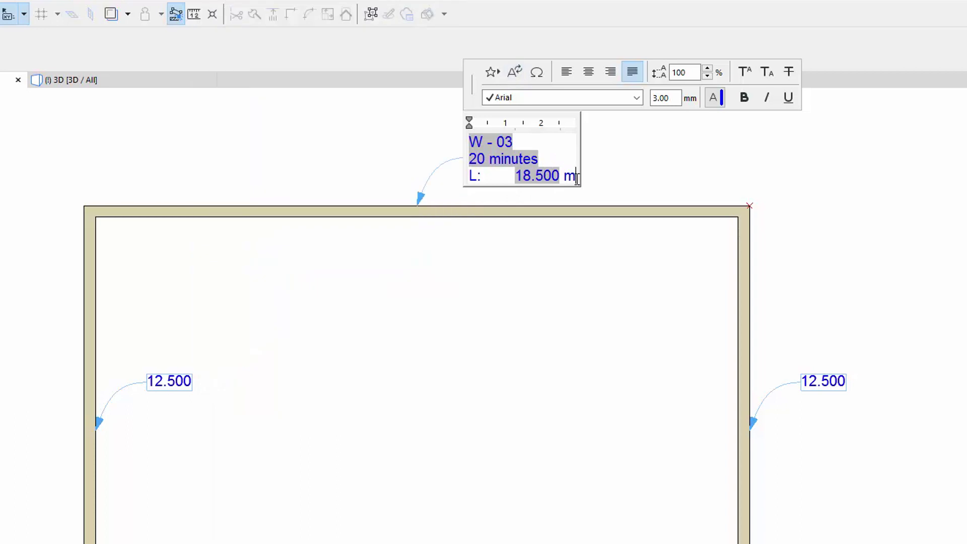
- Add the wall's Net Volume Autotext on a new line below the length
{"action": "key", "text": "Return"}
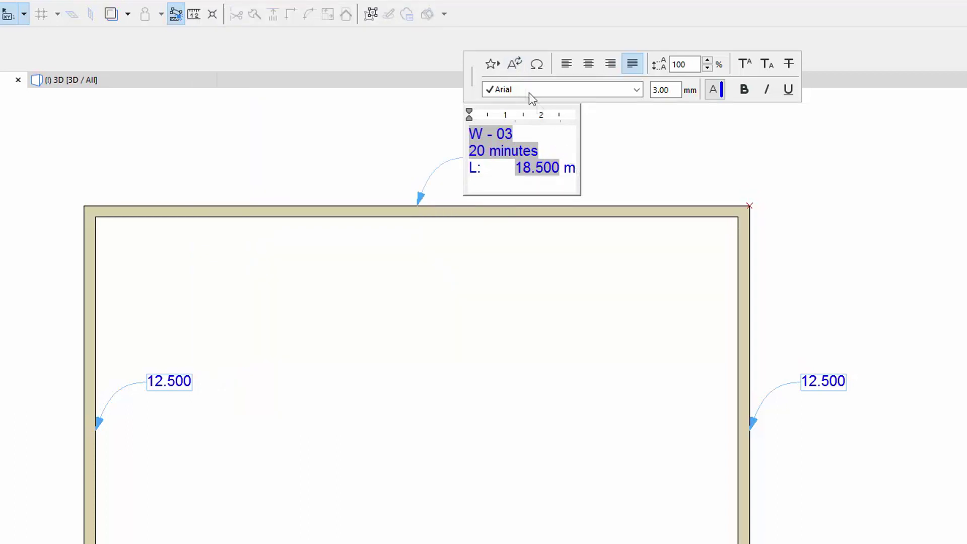
{"action": "left_click", "coordinate": [515, 63]}
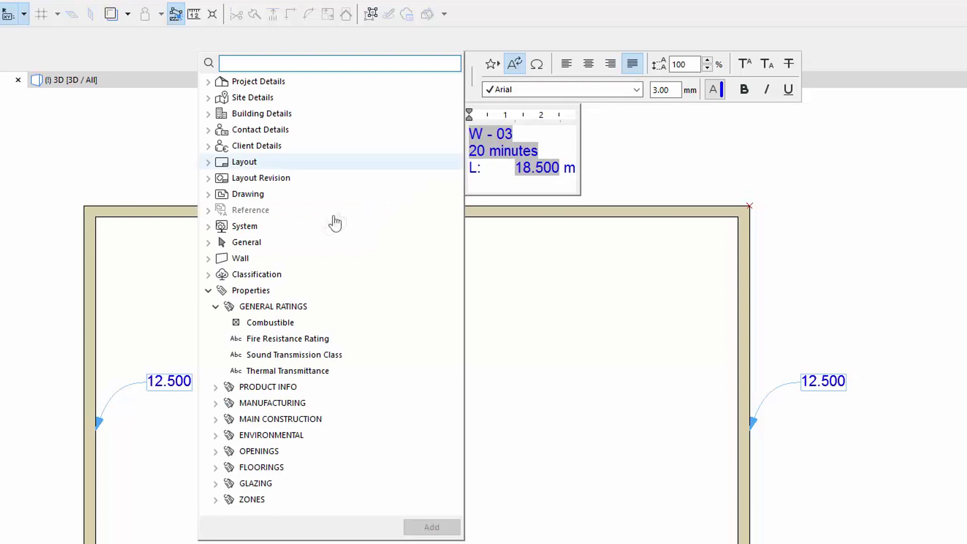
{"action": "left_click", "coordinate": [209, 242]}
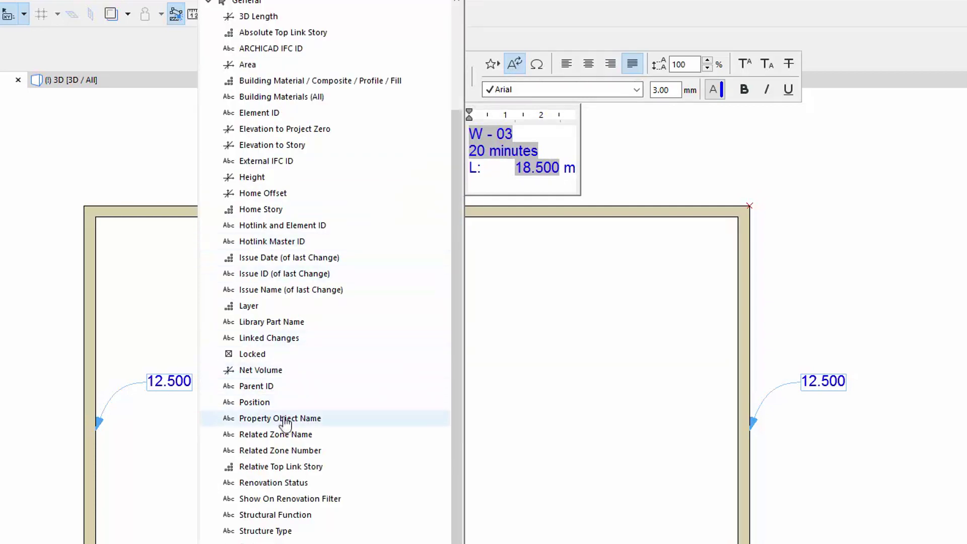
{"action": "left_click", "coordinate": [334, 371]}
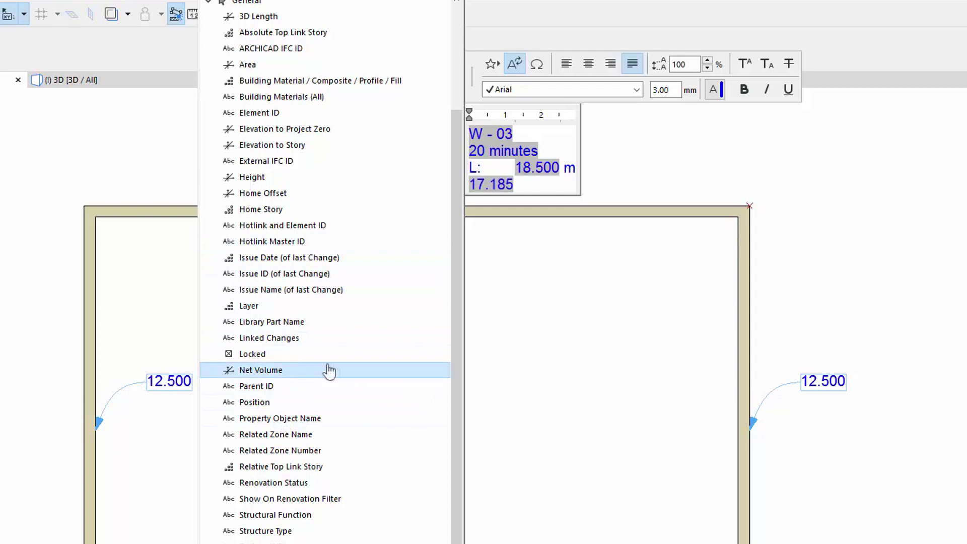
{"action": "left_click", "coordinate": [528, 180]}
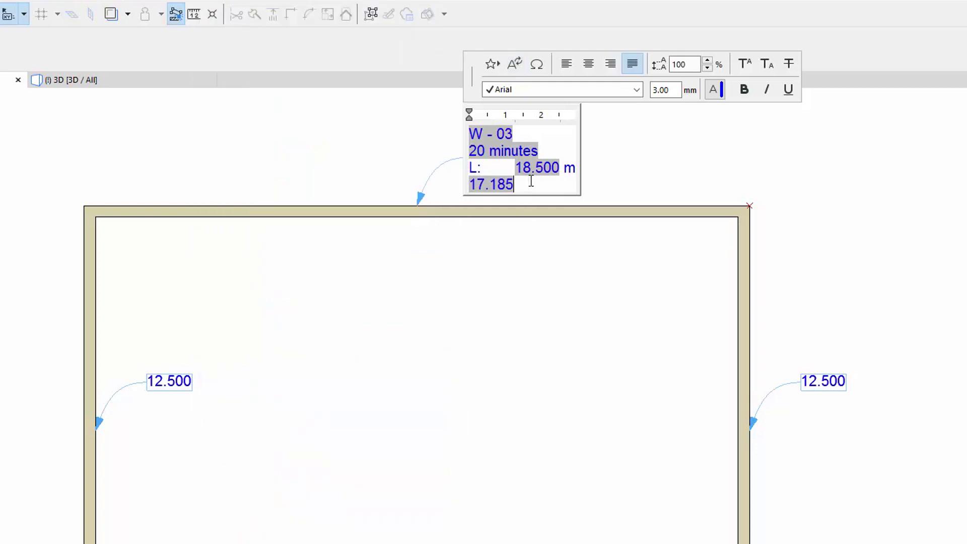
- Prefix the lines with 'ID:', 'FR:' and 'V:' plus tabs, and superscript the 3 in m³
{"action": "key", "text": "ctrl+Home"}
{"action": "type", "text": "ID:"}
{"action": "key", "text": "Tab"}
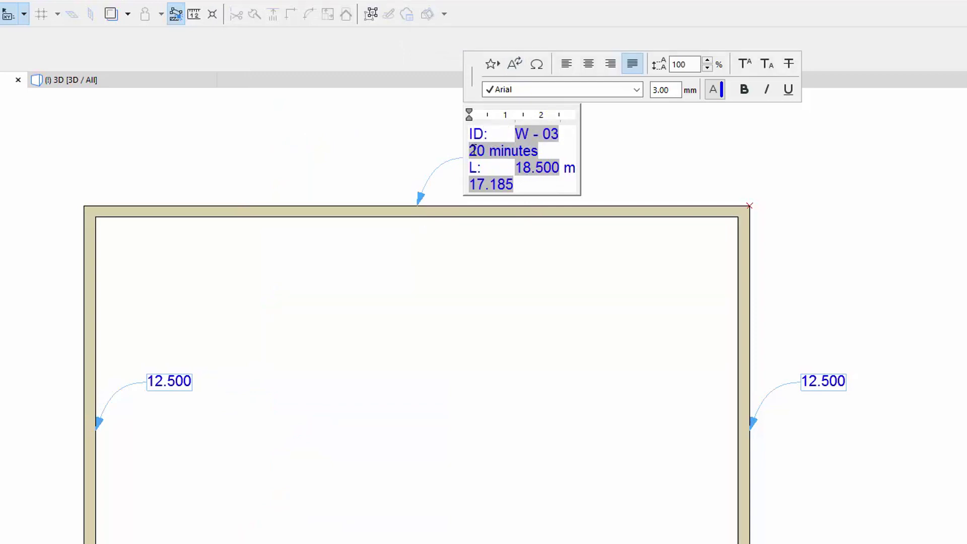
{"action": "type", "text": "FR:"}
{"action": "key", "text": "Tab"}
{"action": "type", "text": "V:"}
{"action": "key", "text": "Tab"}
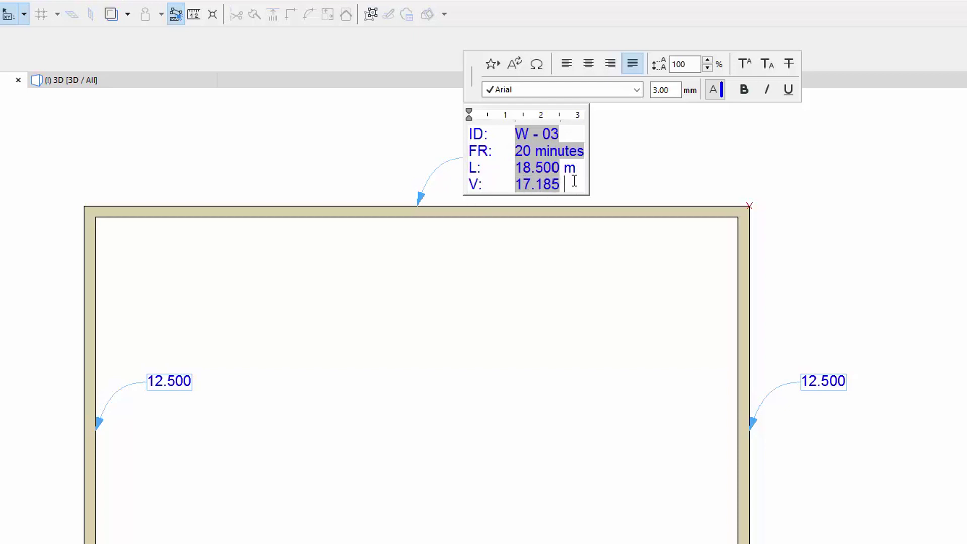
{"action": "type", "text": "3"}
{"action": "left_click_drag", "start_coordinate": [576, 183], "coordinate": [585, 185]}
{"action": "left_click", "coordinate": [746, 65]}
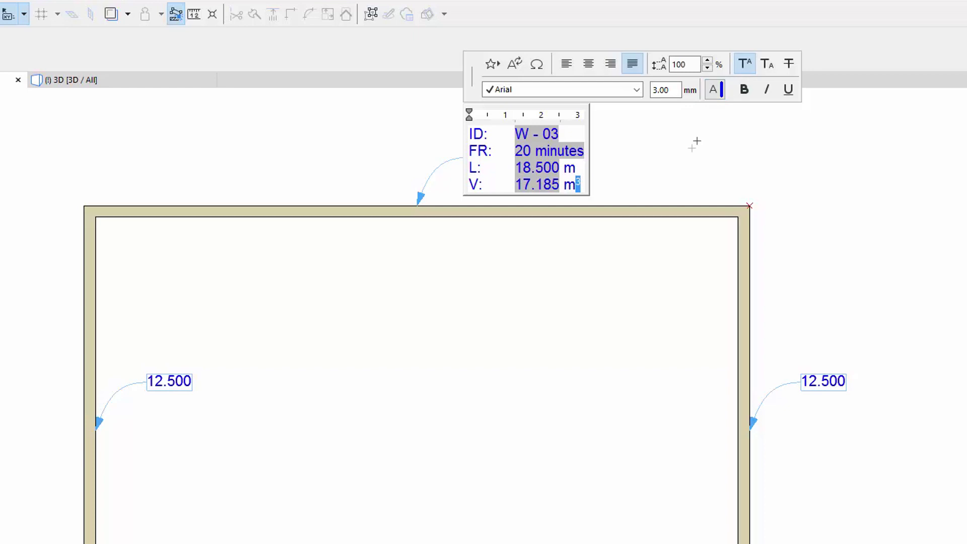
{"action": "left_click", "coordinate": [679, 171]}
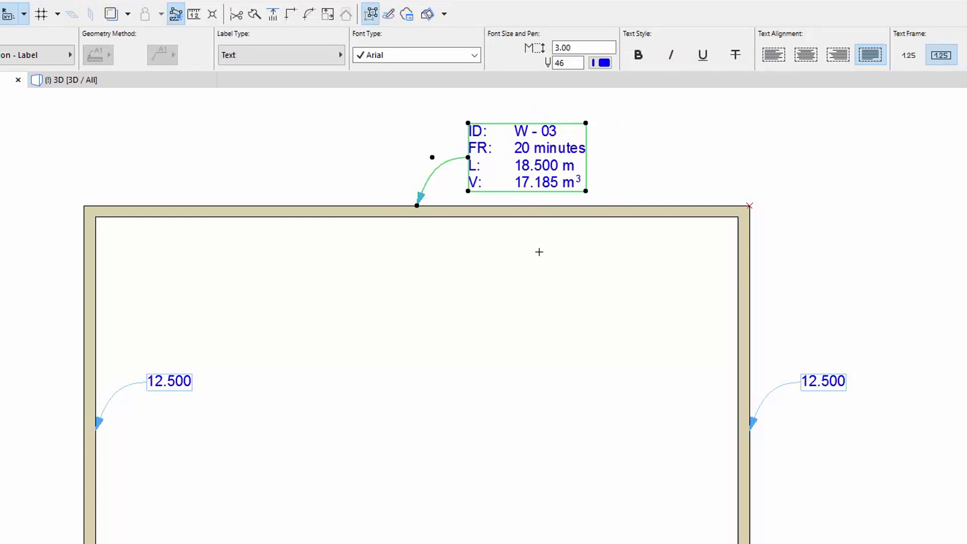
{"action": "key", "text": "Escape"}
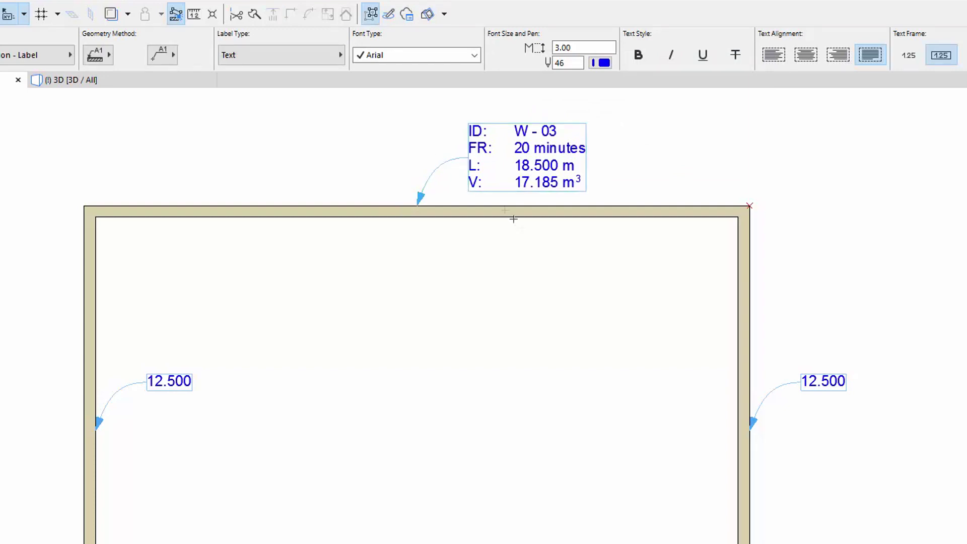
{"action": "left_click", "coordinate": [467, 160]}
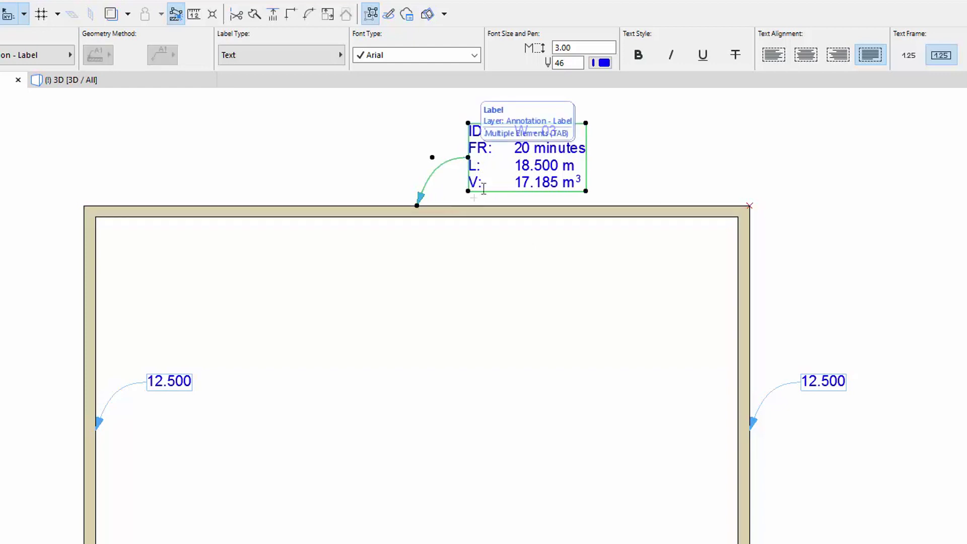
{"action": "key", "text": "ctrl+t"}
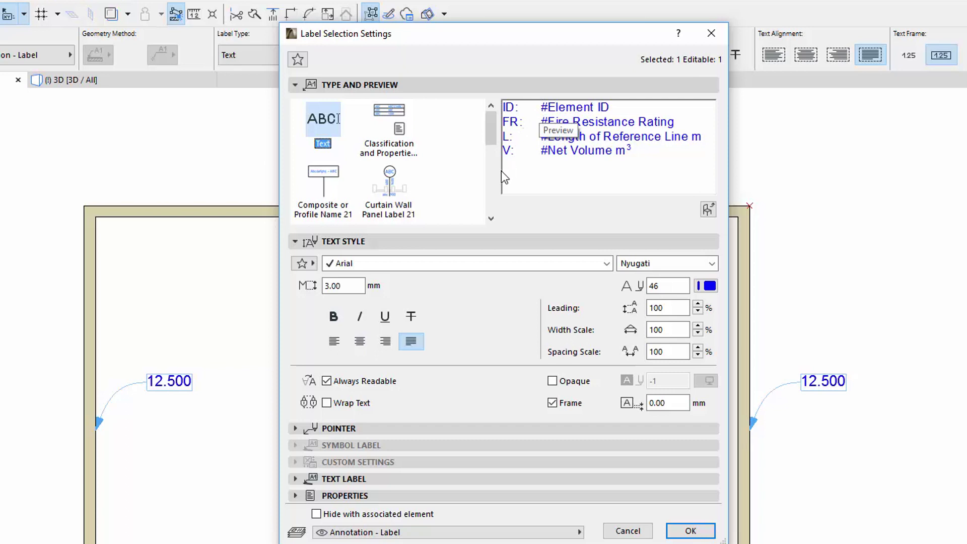
{"action": "left_click_drag", "start_coordinate": [498, 170], "coordinate": [527, 166]}
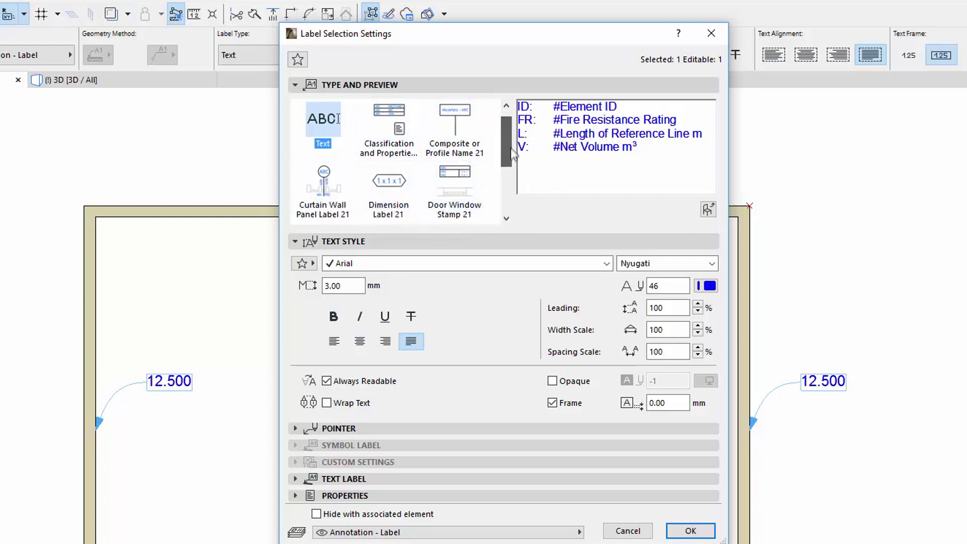
{"action": "left_click_drag", "start_coordinate": [513, 156], "coordinate": [511, 121]}
{"action": "left_click", "coordinate": [703, 532]}
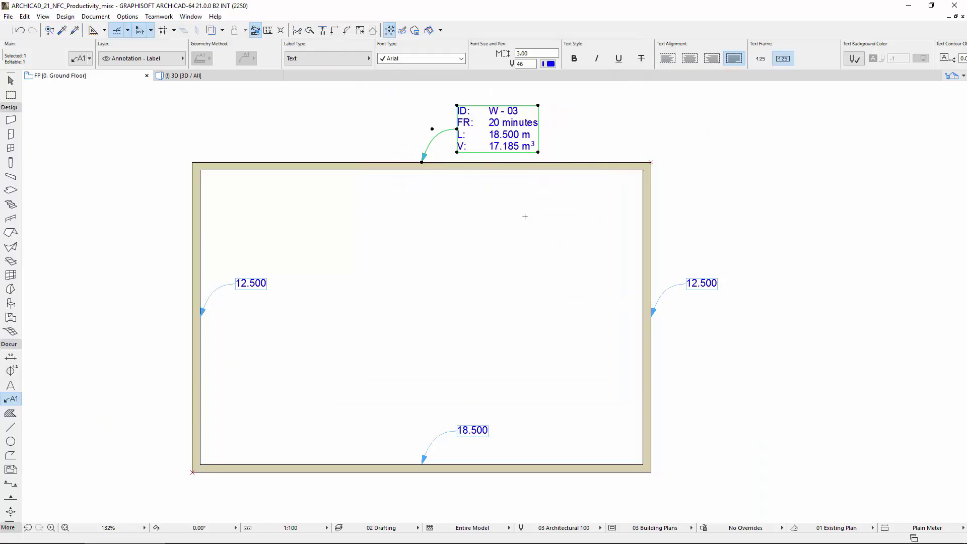
- Copy the W-03 label's parameters and inject them into the W - 04, W - 02 and W - 01 labels
{"action": "key", "text": "Escape"}
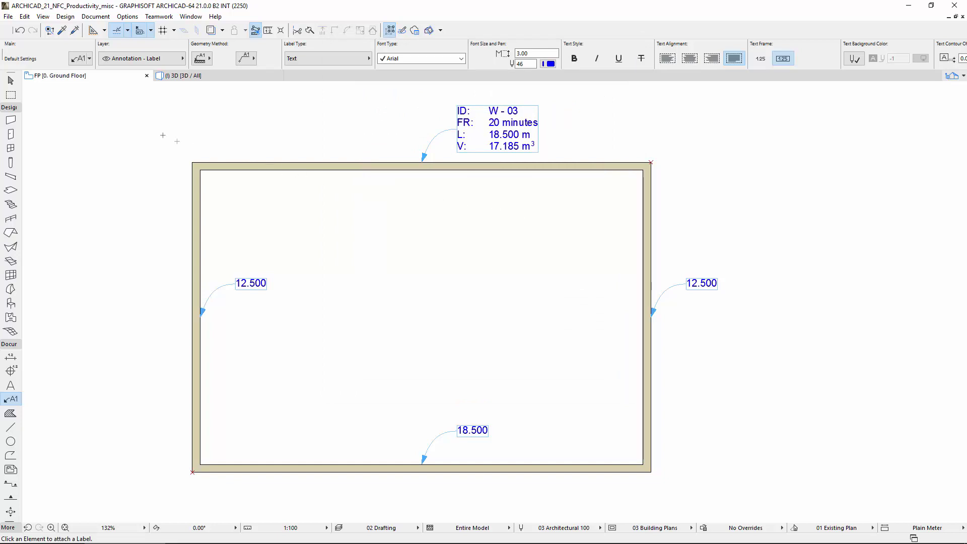
{"action": "left_click", "coordinate": [62, 31]}
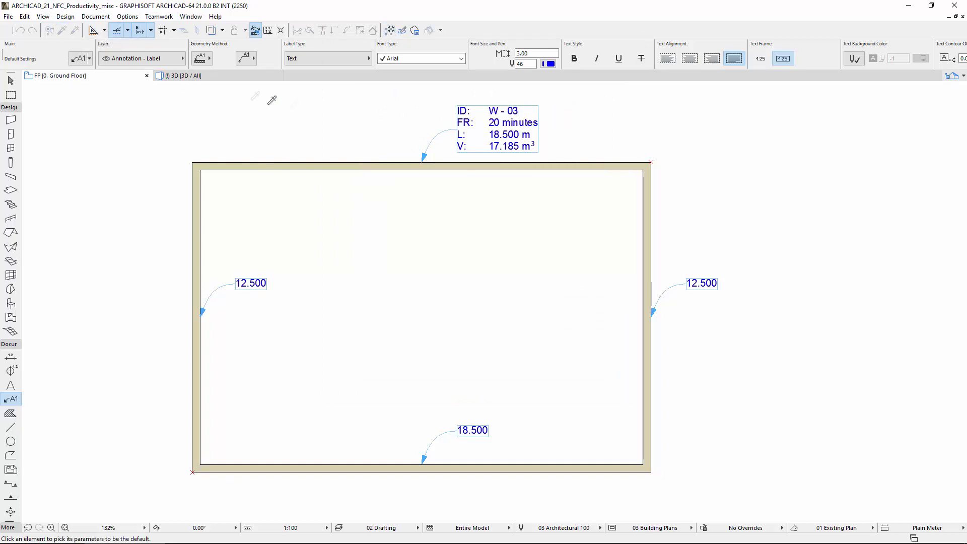
{"action": "left_click", "coordinate": [459, 125]}
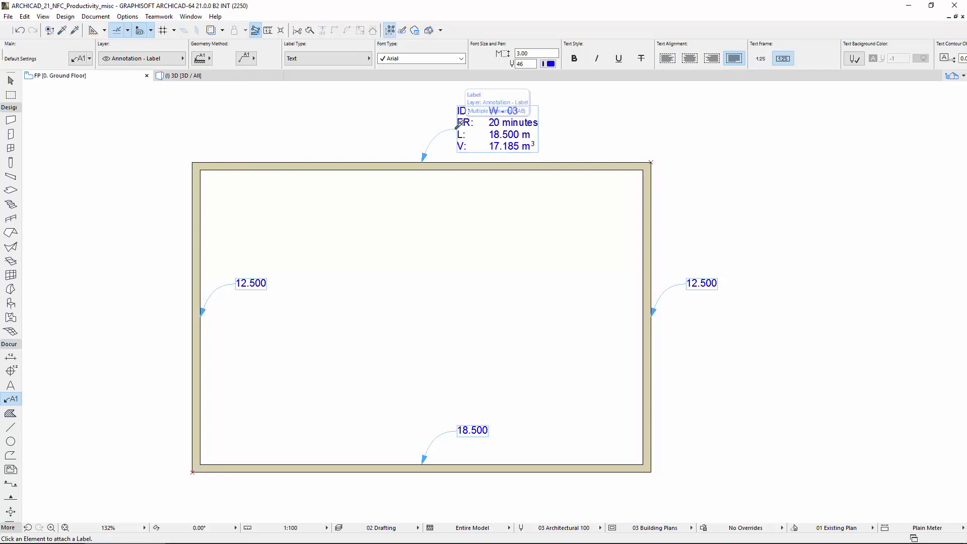
{"action": "left_click", "coordinate": [75, 31]}
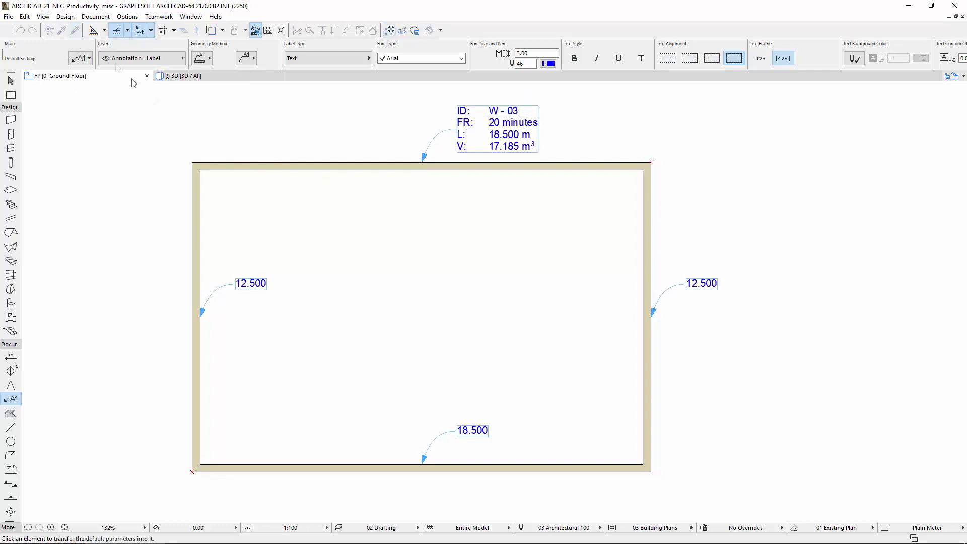
{"action": "left_click", "coordinate": [240, 277]}
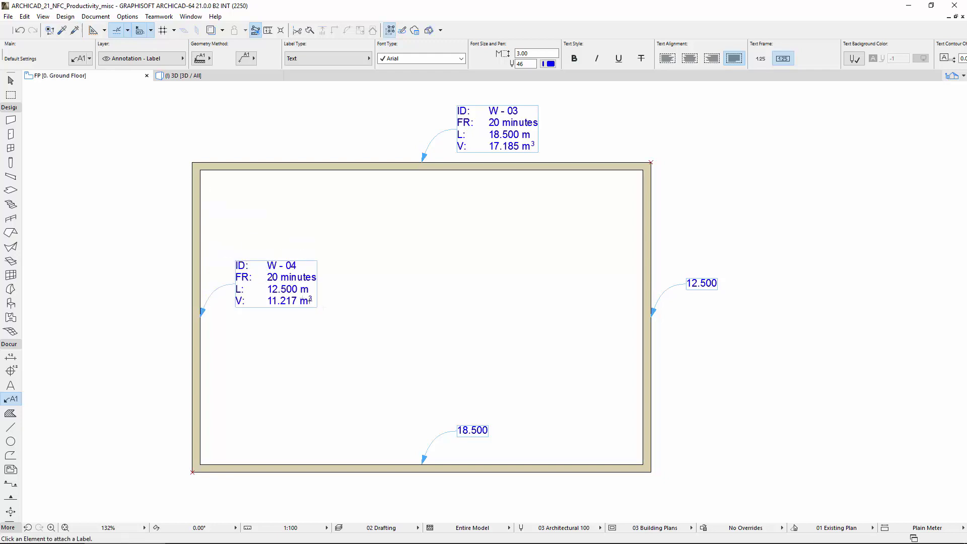
{"action": "left_click", "coordinate": [694, 281]}
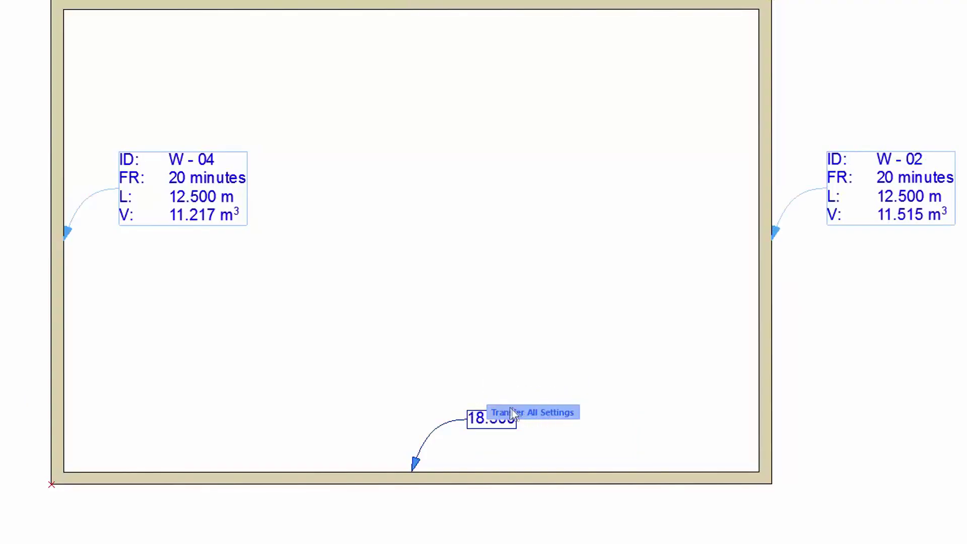
{"action": "left_click", "coordinate": [470, 418]}
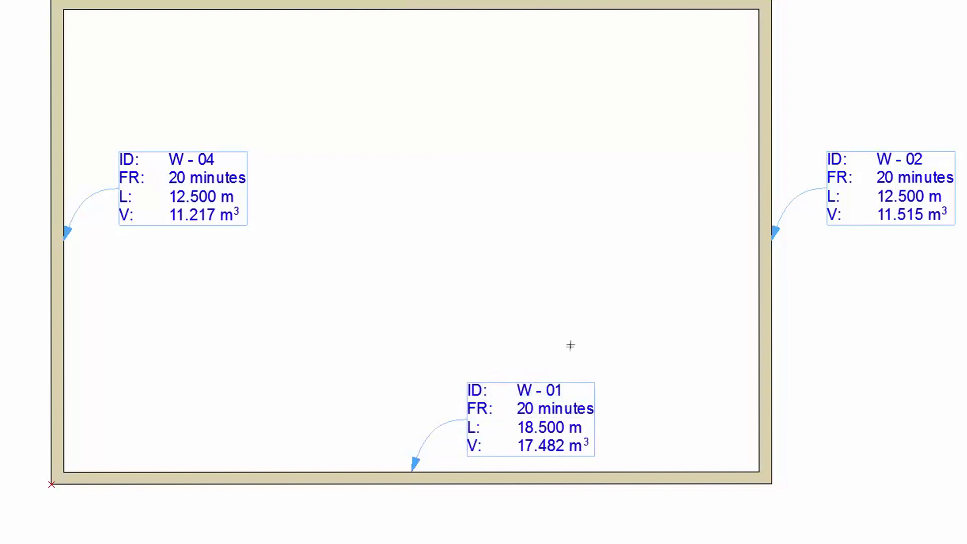
- Drag the shared top-right corner of walls W-02 and W-03 outward so W-02 slants
{"action": "left_click", "coordinate": [767, 48]}
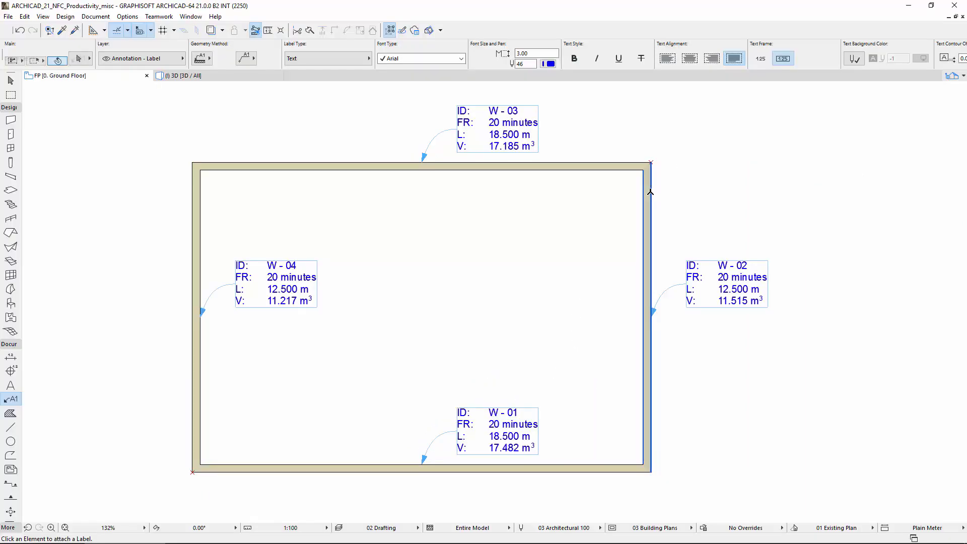
{"action": "left_click", "coordinate": [629, 170], "text": "shift"}
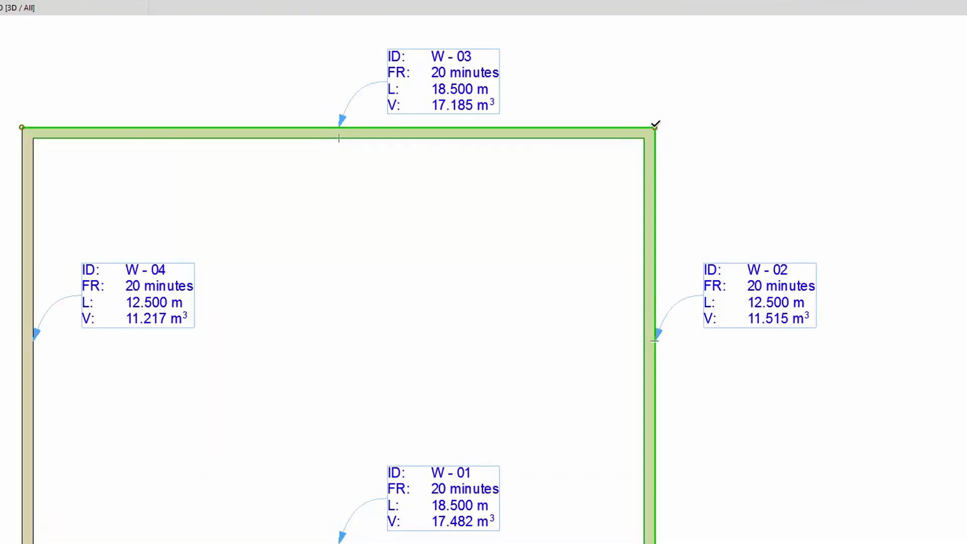
{"action": "left_click", "coordinate": [651, 162]}
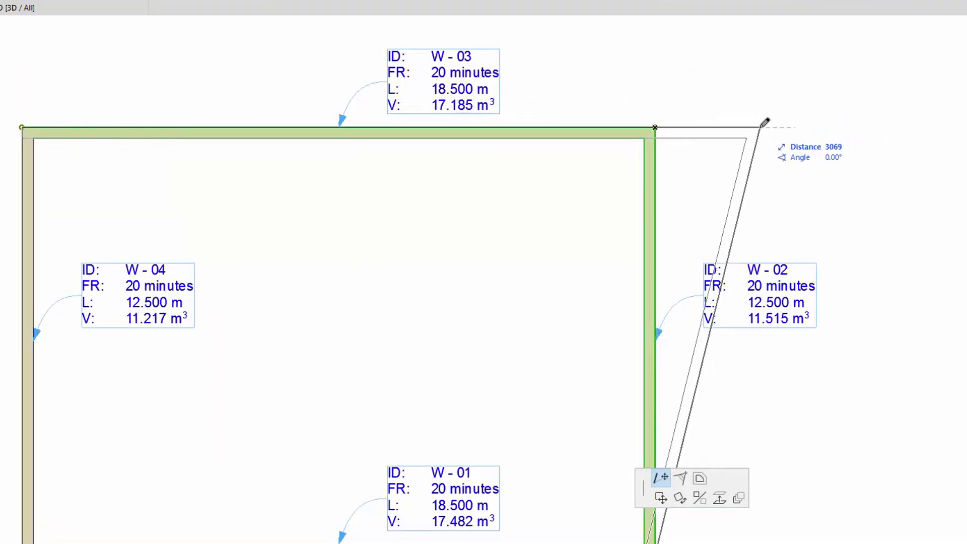
{"action": "left_click", "coordinate": [760, 128]}
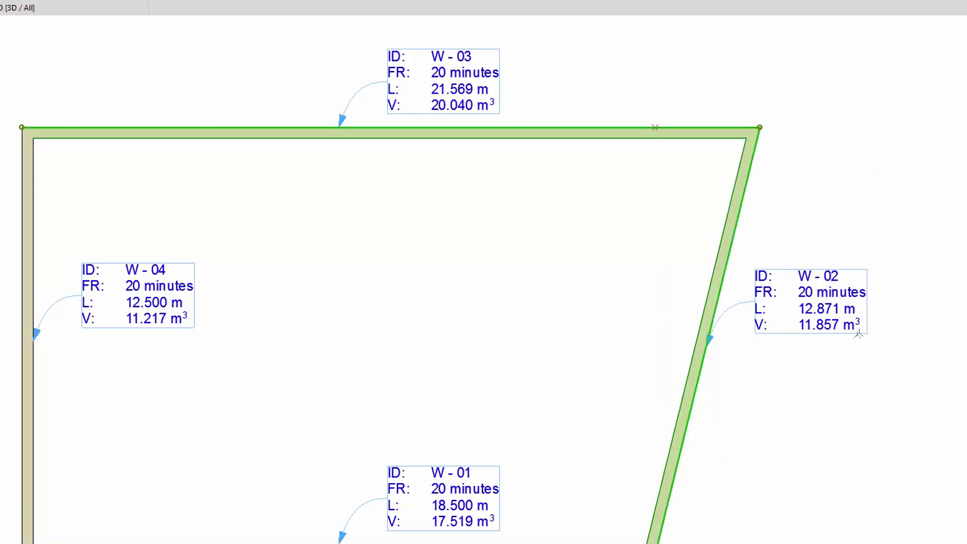
{"action": "key", "text": "Escape"}
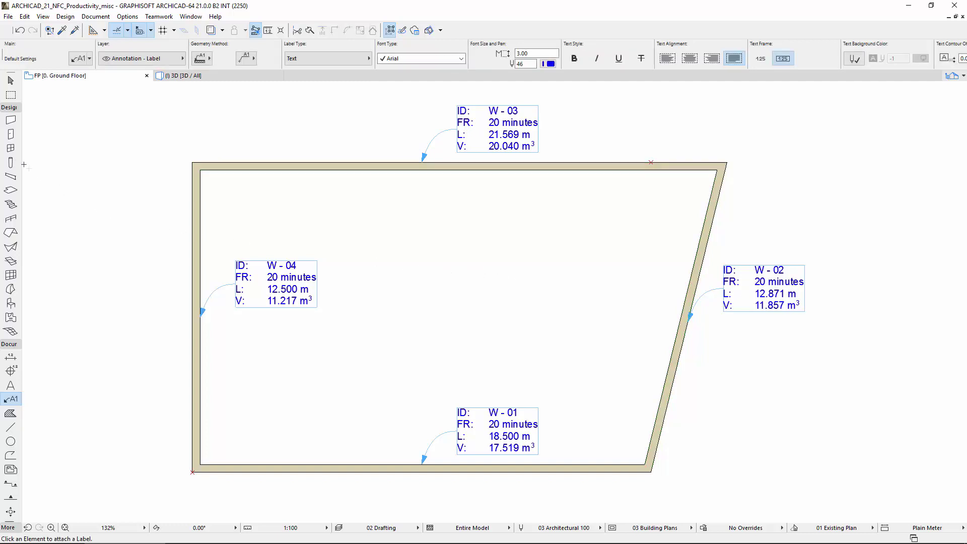
- Place four windows along the top wall W-03
{"action": "left_click", "coordinate": [11, 148]}
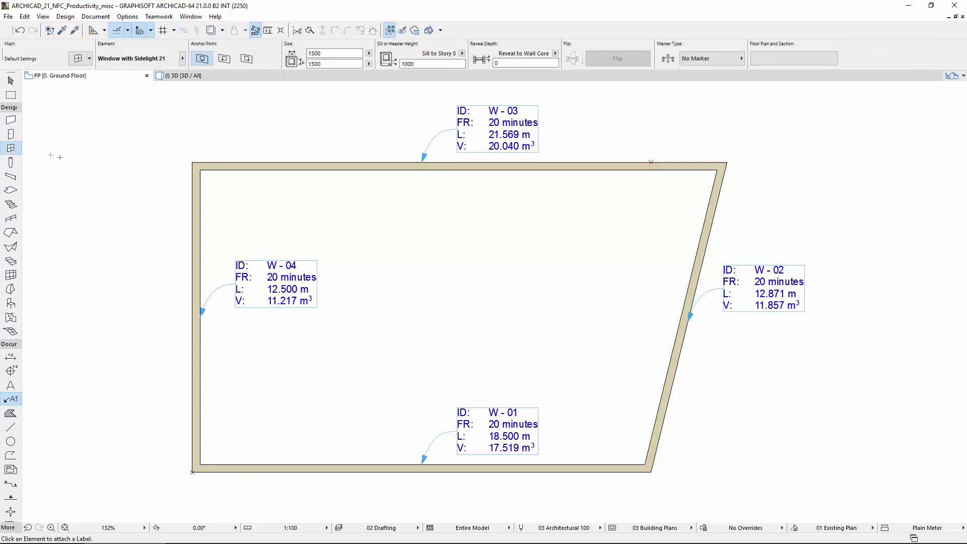
{"action": "left_click", "coordinate": [278, 166]}
{"action": "left_click", "coordinate": [358, 160]}
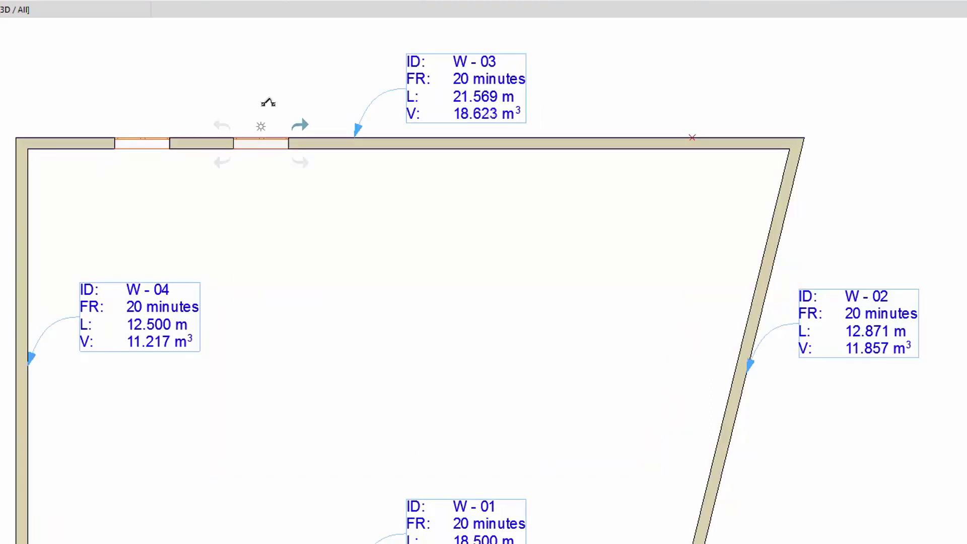
{"action": "left_click", "coordinate": [556, 125]}
{"action": "left_click", "coordinate": [638, 139]}
{"action": "left_click", "coordinate": [643, 105]}
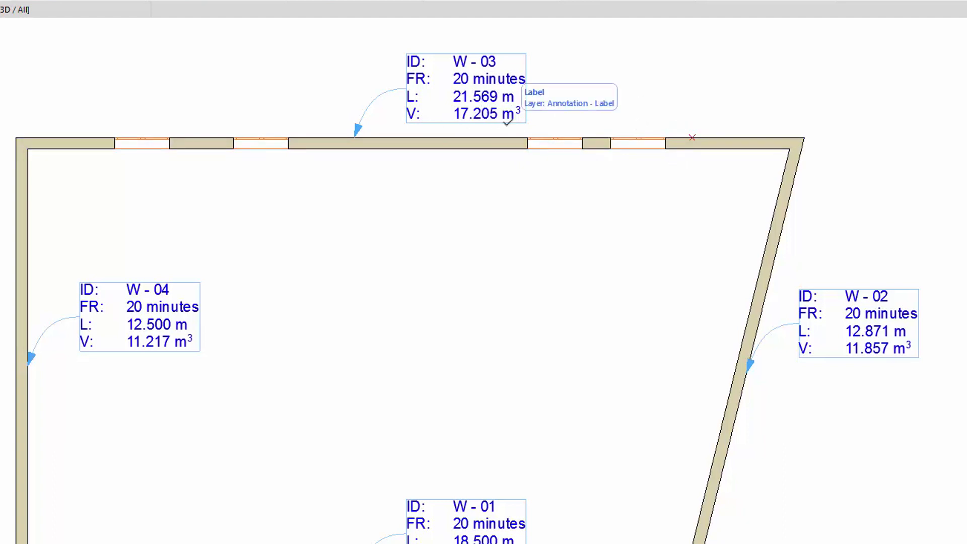
- Change the top wall's ID to W - 10 and its Fire Resistance Rating to 1 hour
{"action": "left_click", "coordinate": [414, 145]}
{"action": "key", "text": "ctrl+t"}
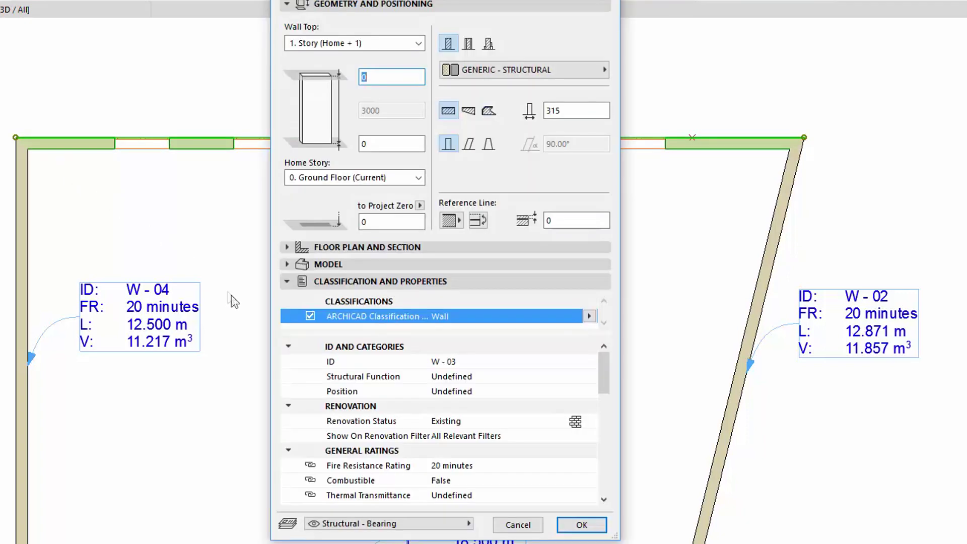
{"action": "left_click", "coordinate": [454, 362]}
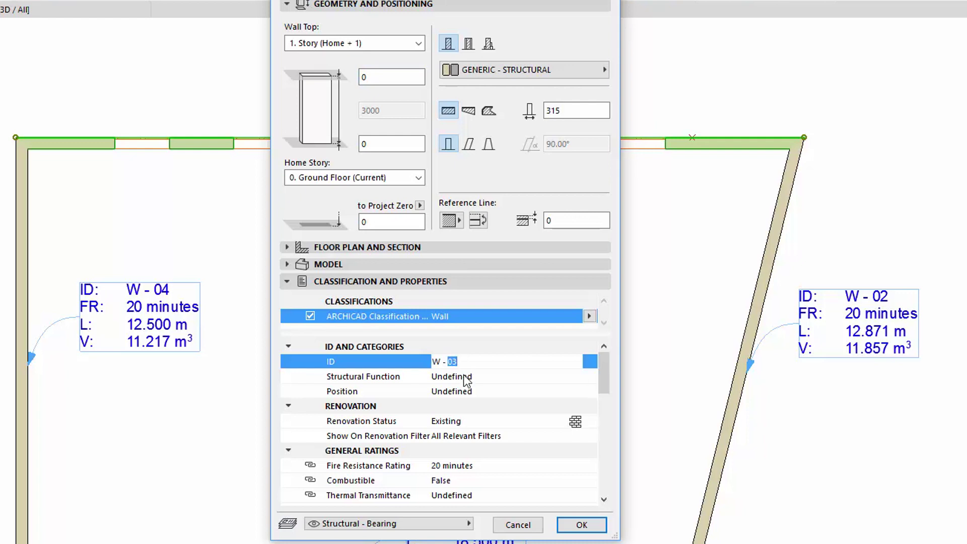
{"action": "type", "text": "10"}
{"action": "left_click", "coordinate": [580, 468]}
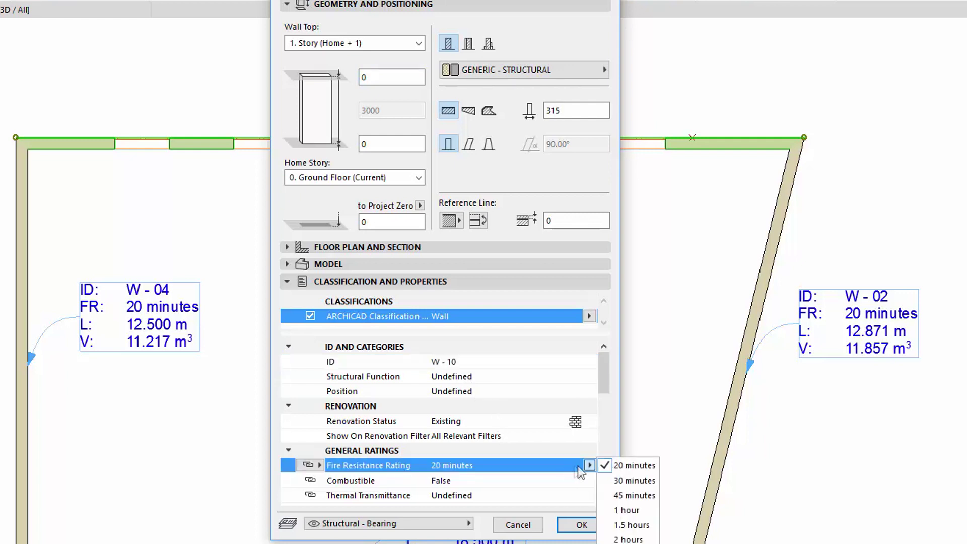
{"action": "left_click", "coordinate": [636, 512]}
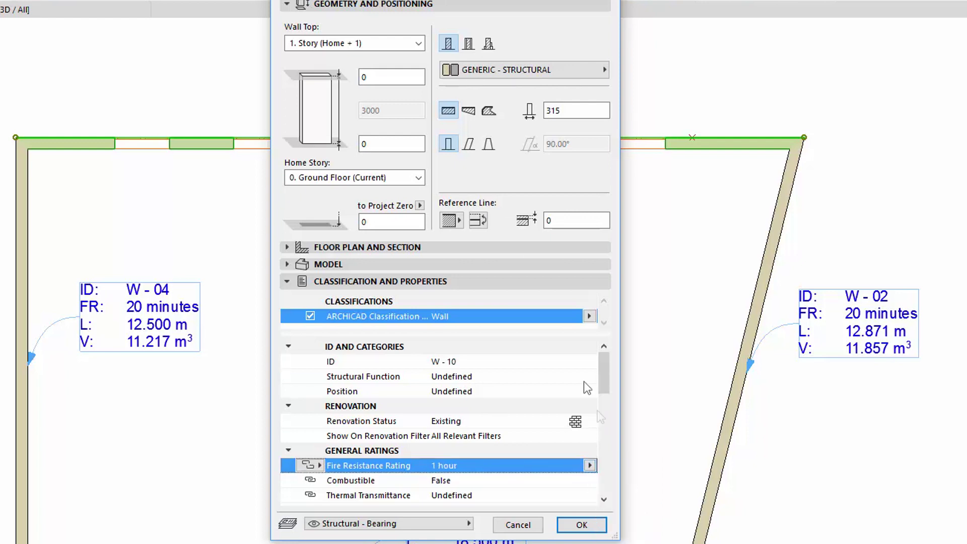
{"action": "left_click_drag", "start_coordinate": [446, 1], "coordinate": [199, 5]}
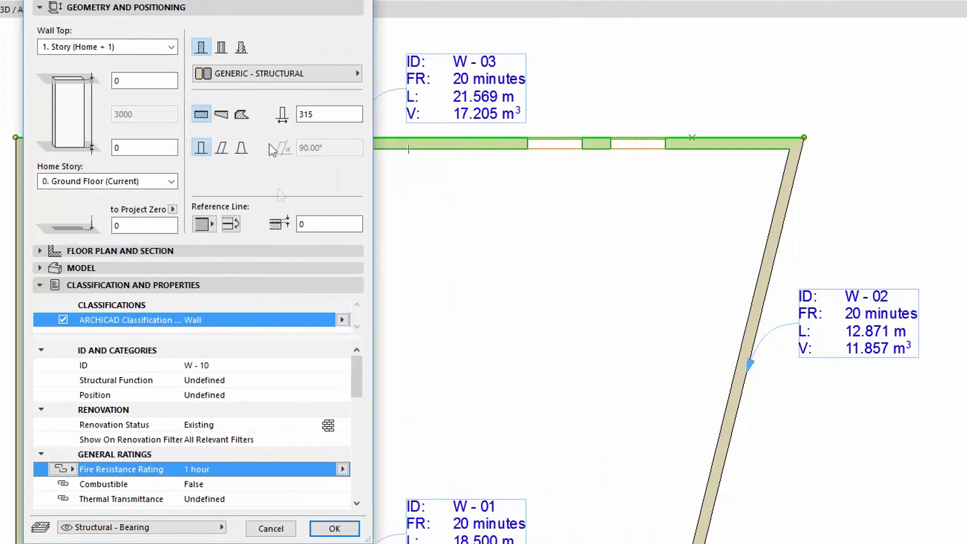
{"action": "left_click", "coordinate": [346, 526]}
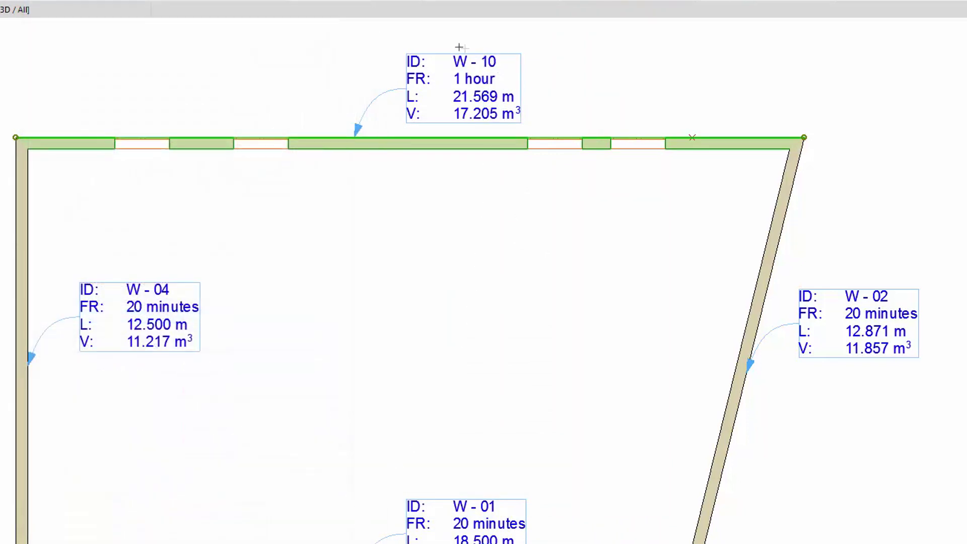
{"action": "key", "text": "w"}
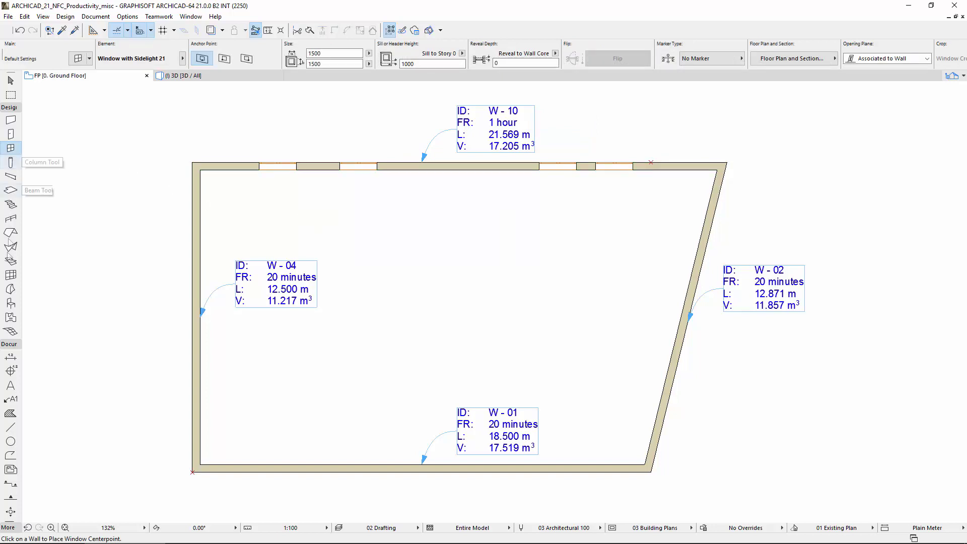
- Empty the Label tool's default text, removing the ID, FR, L and V autotext lines
{"action": "left_click", "coordinate": [11, 399]}
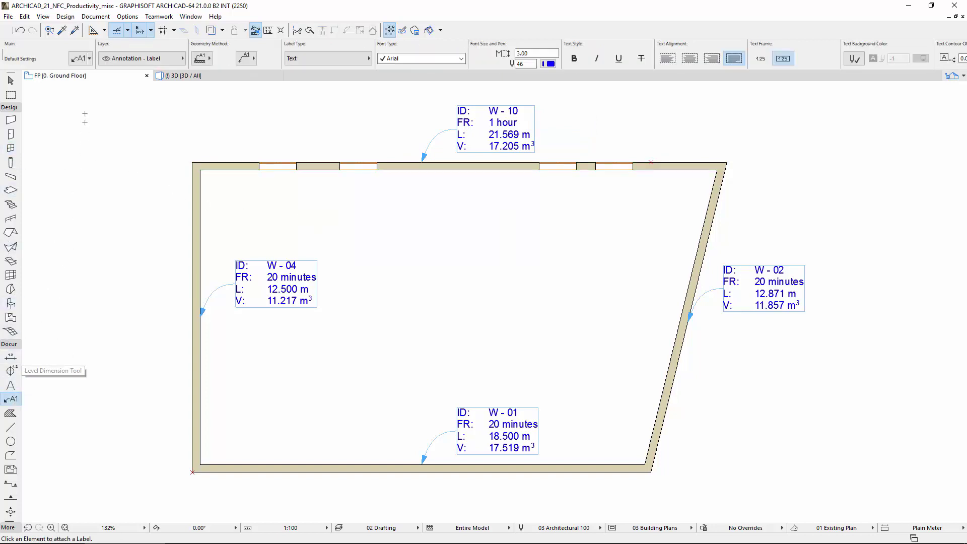
{"action": "left_click", "coordinate": [79, 59]}
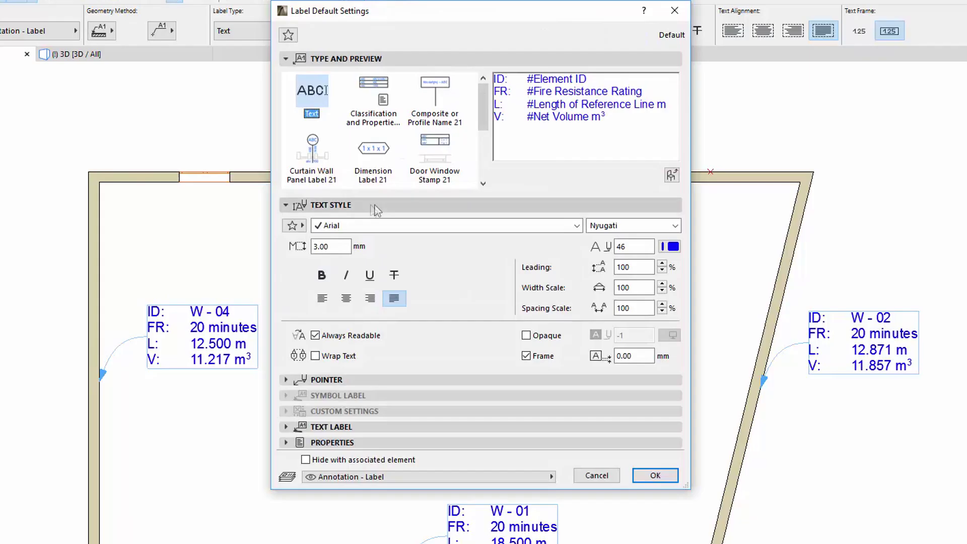
{"action": "left_click", "coordinate": [404, 187]}
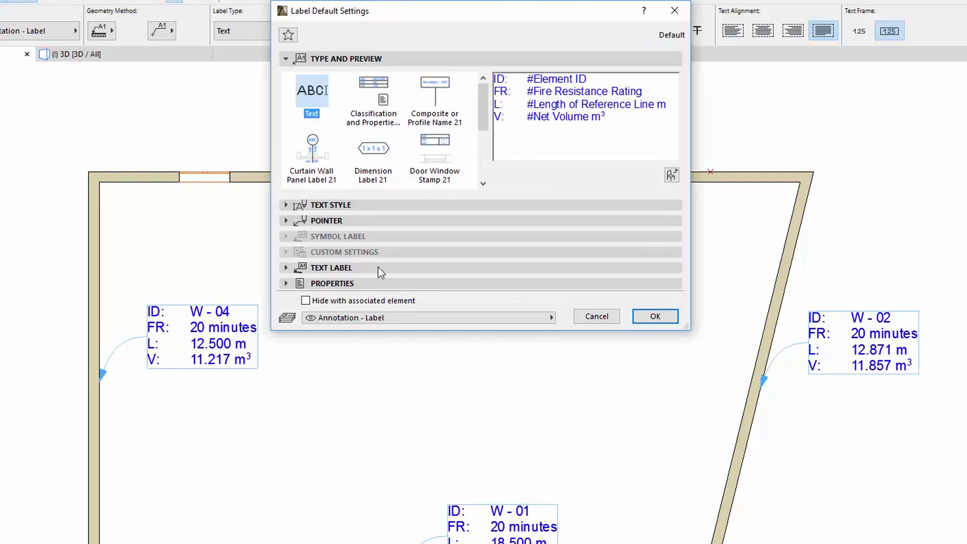
{"action": "left_click", "coordinate": [379, 269]}
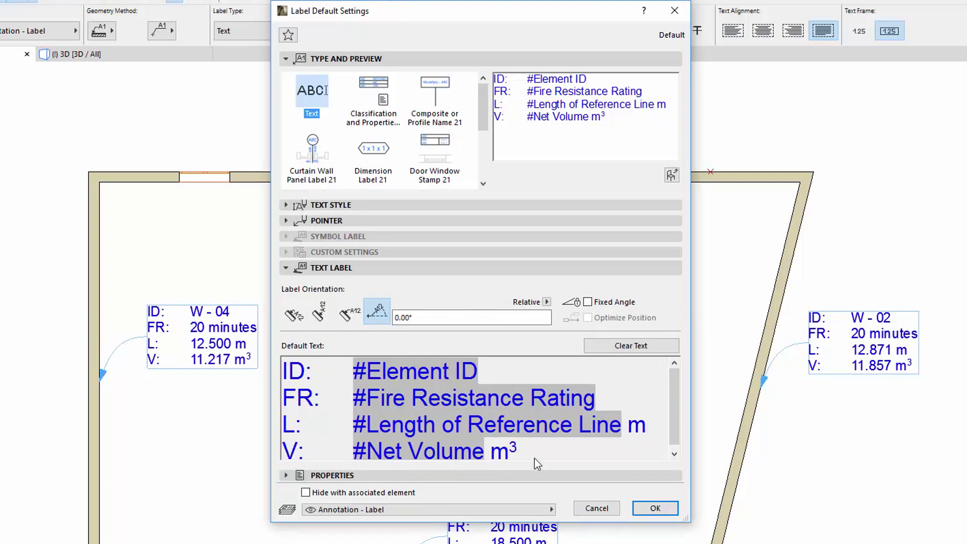
{"action": "left_click", "coordinate": [662, 348]}
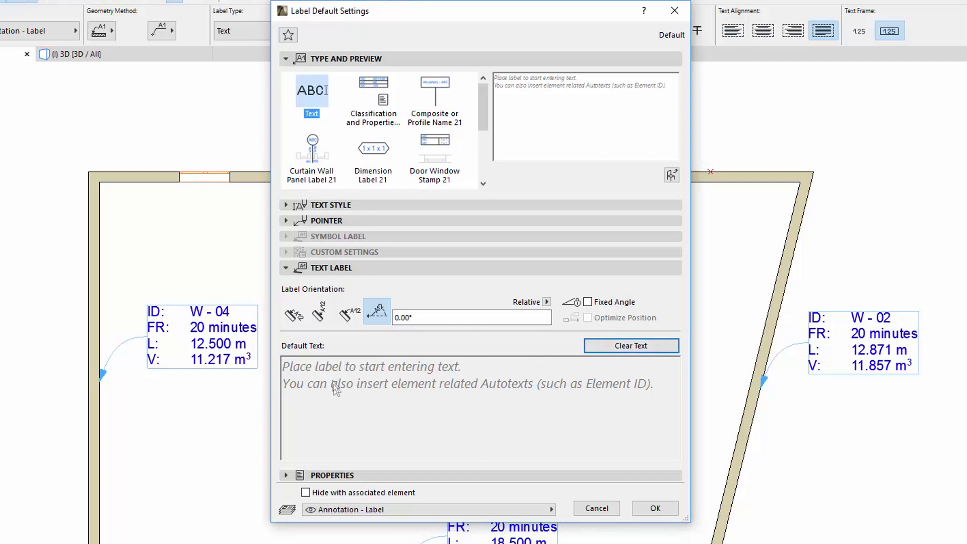
{"action": "left_click", "coordinate": [655, 508]}
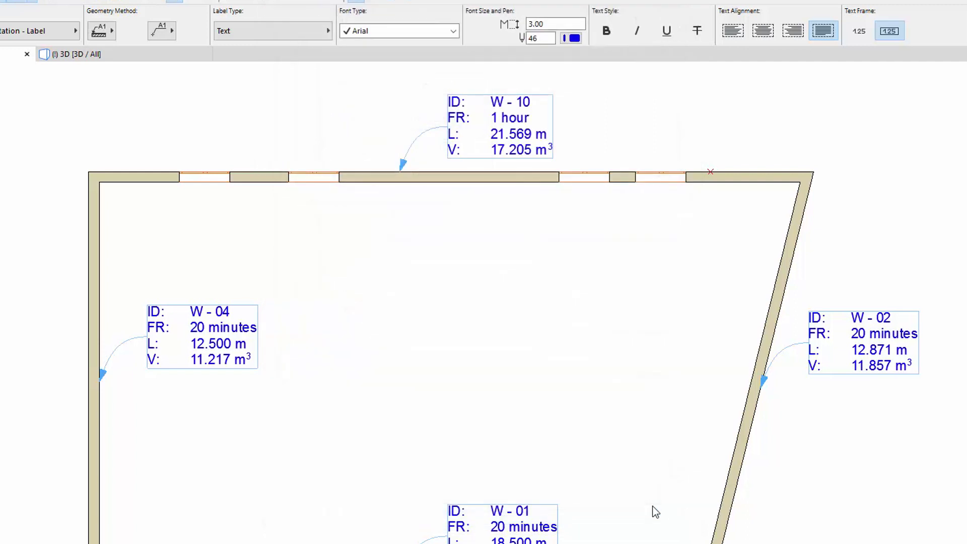
{"action": "left_click", "coordinate": [468, 290]}
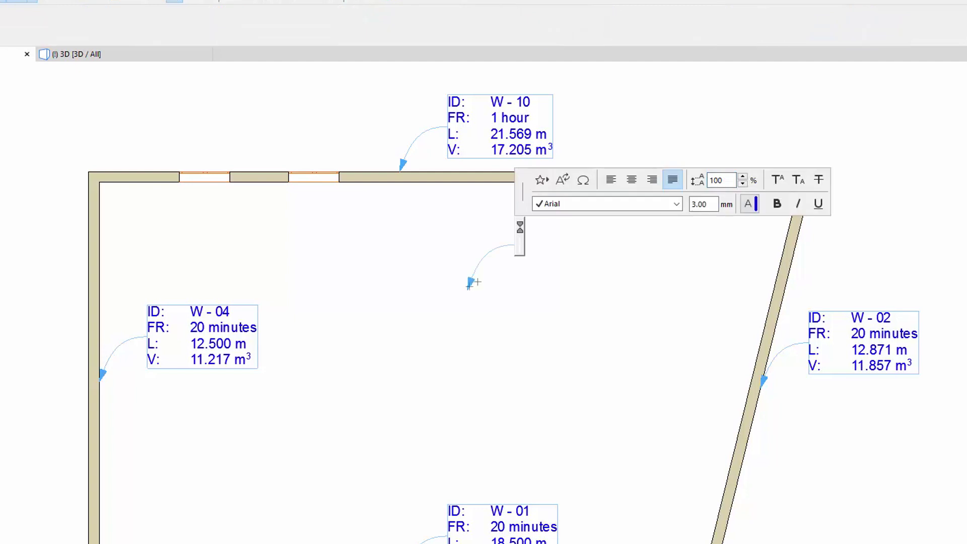
{"action": "left_click", "coordinate": [563, 181]}
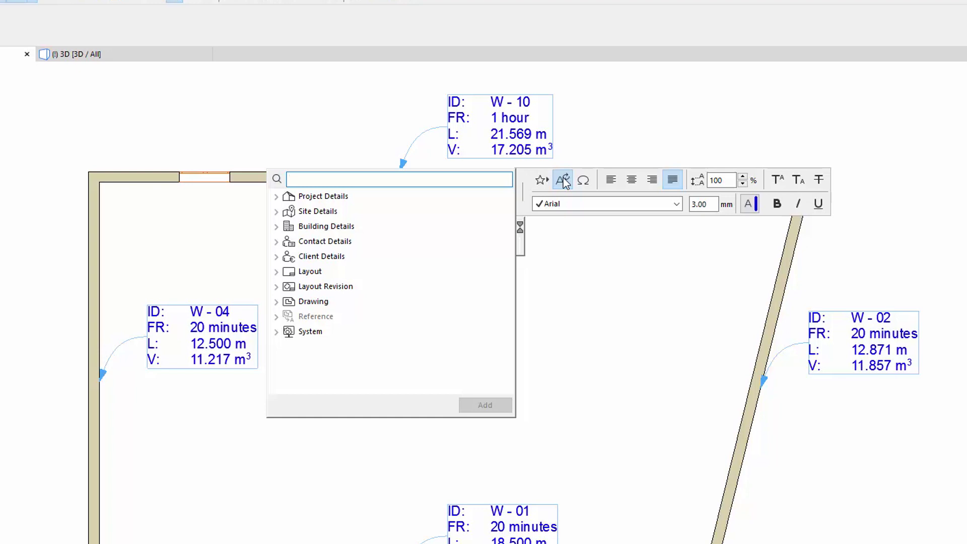
{"action": "key", "text": "Escape"}
{"action": "key", "text": "Escape"}
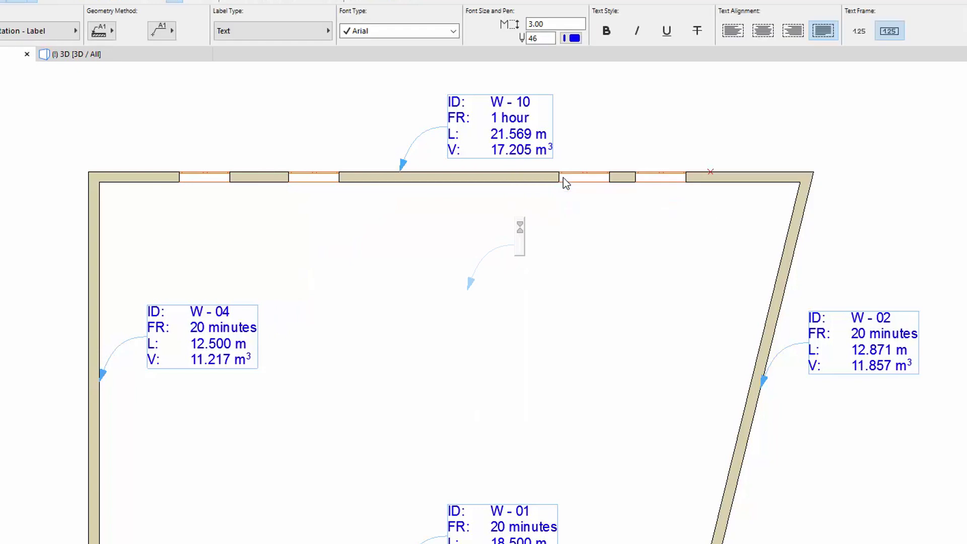